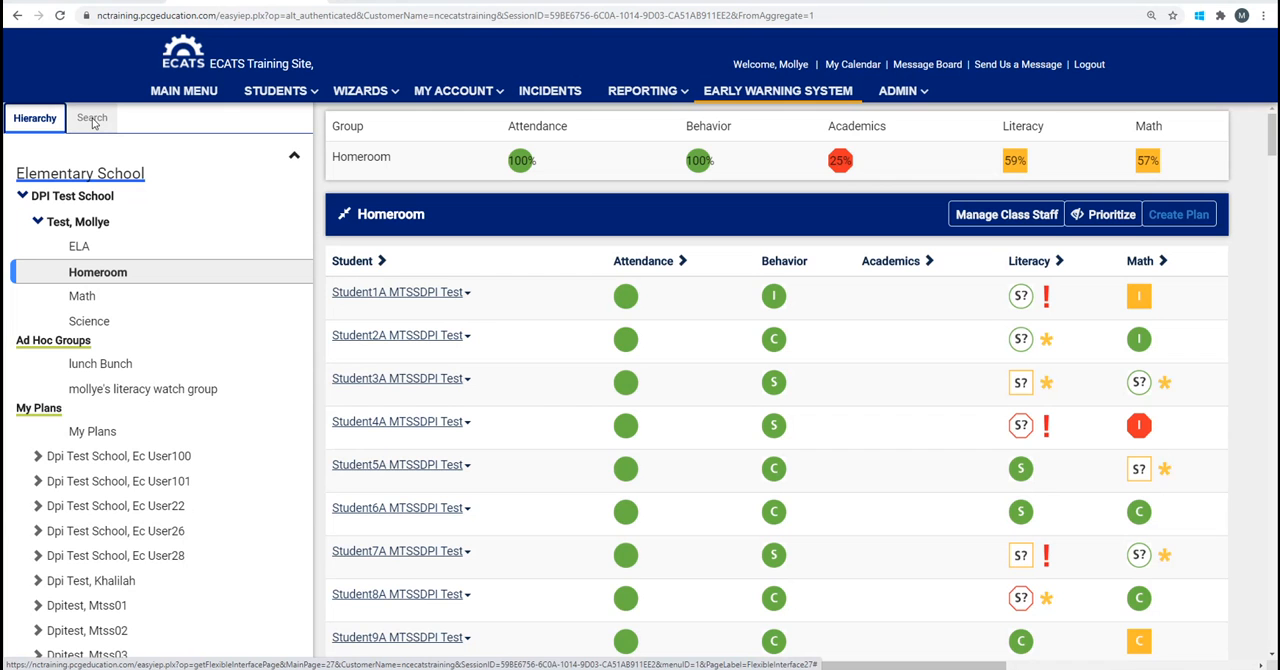
Open the advanced student search and set its grade level filter to Fifth Grade.
click(92, 119)
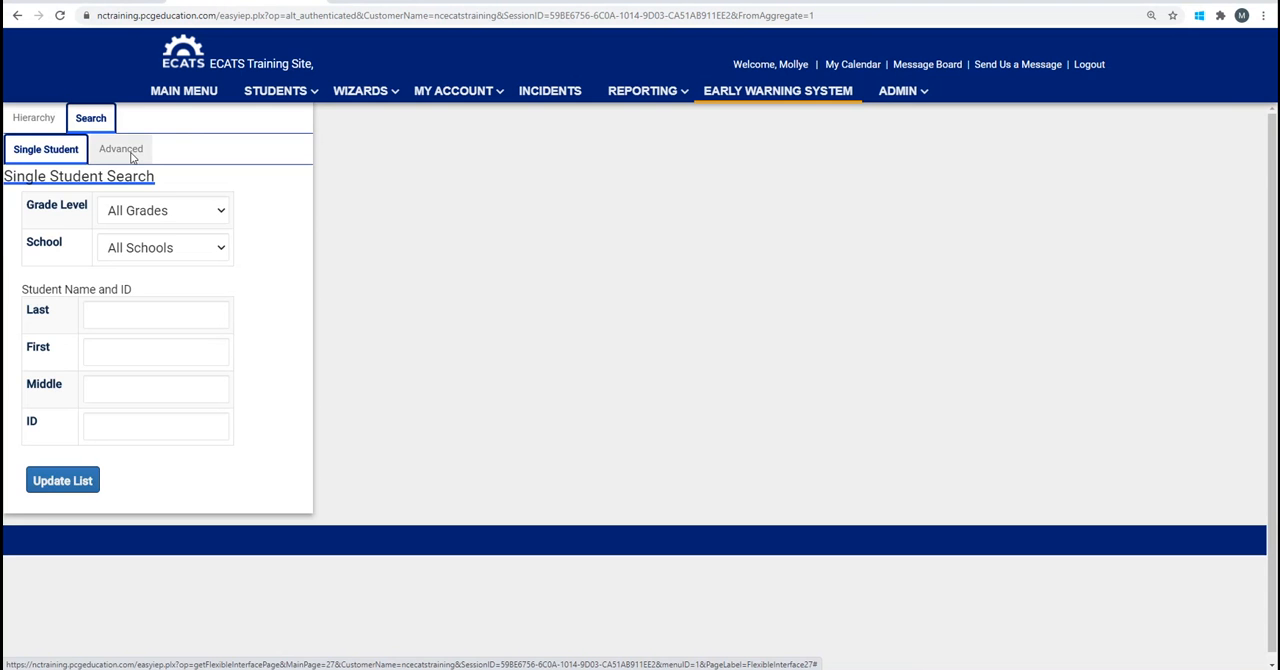
click(132, 157)
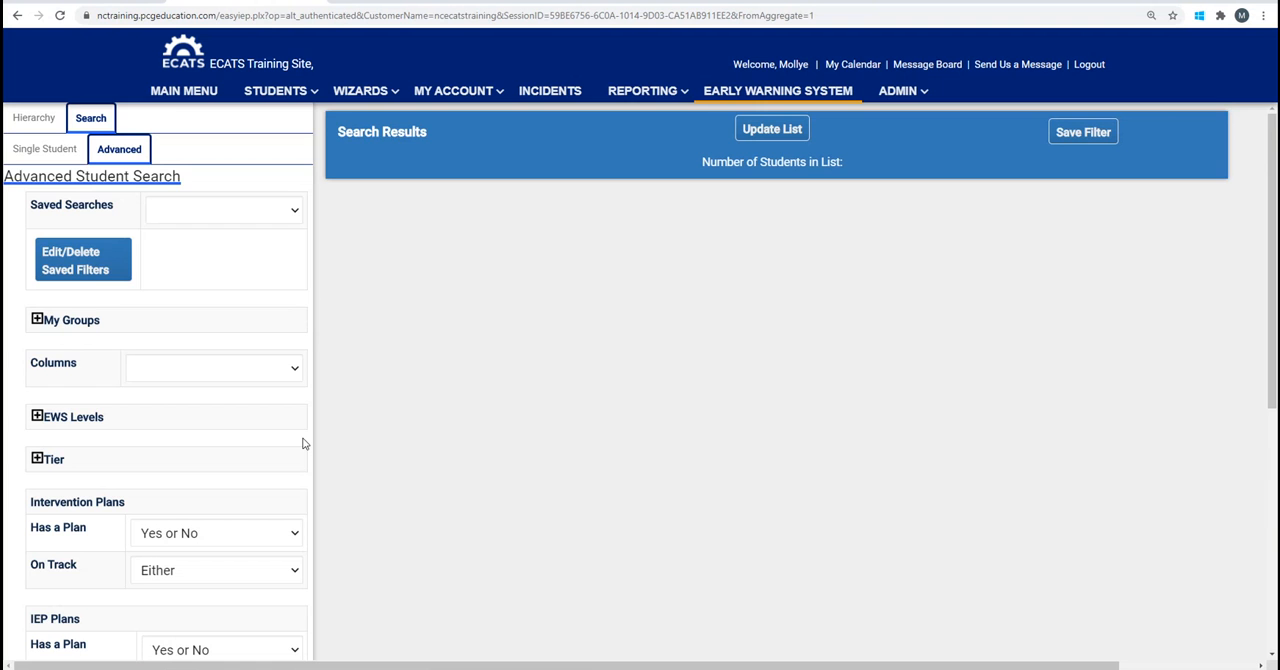
scroll(304, 443, down, 2)
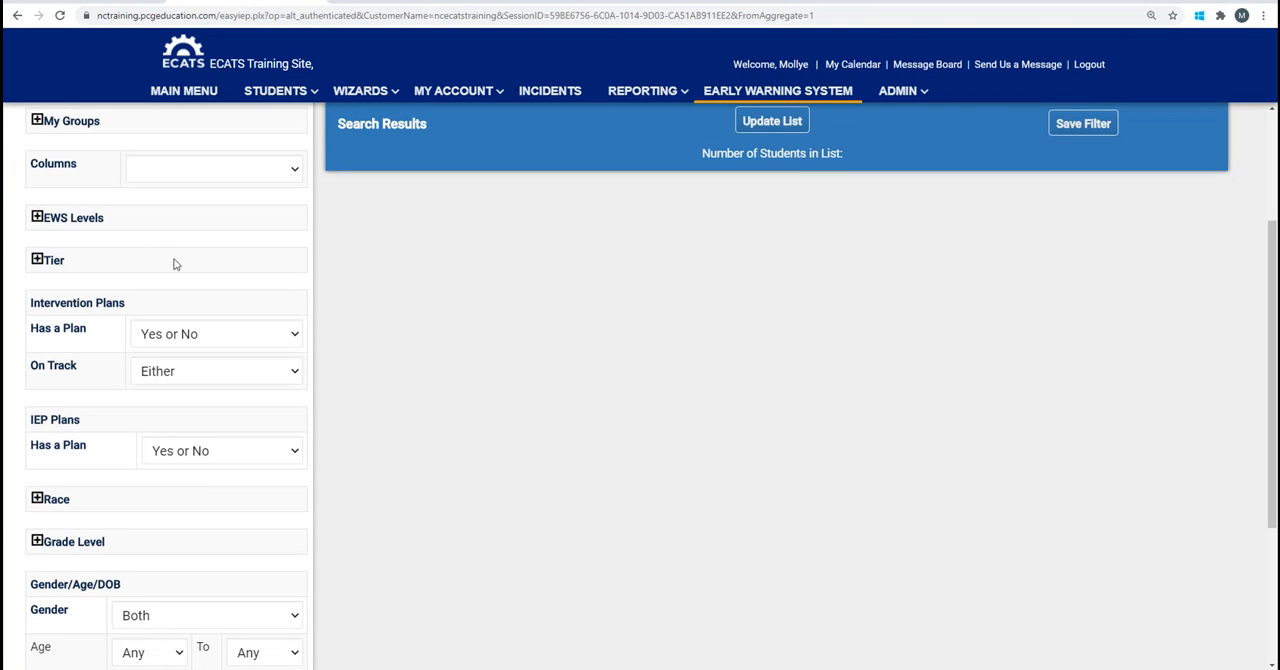
scroll(305, 297, down, 1)
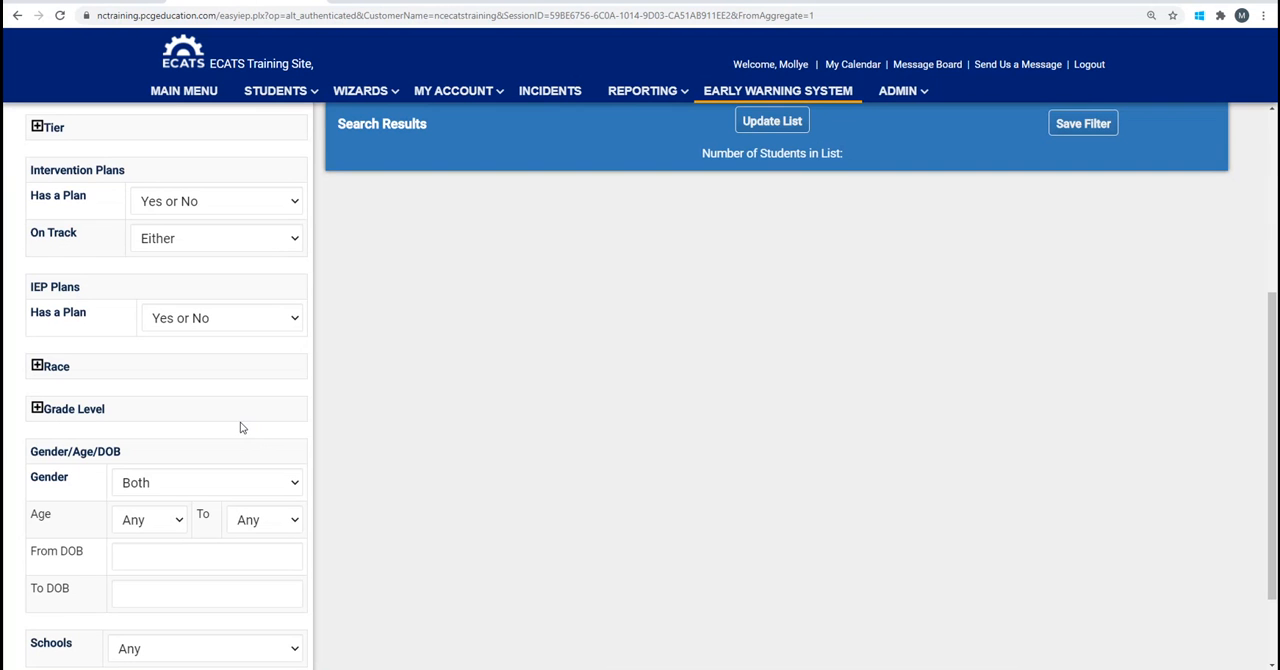
double_click(37, 409)
click(37, 409)
scroll(225, 567, down, 2)
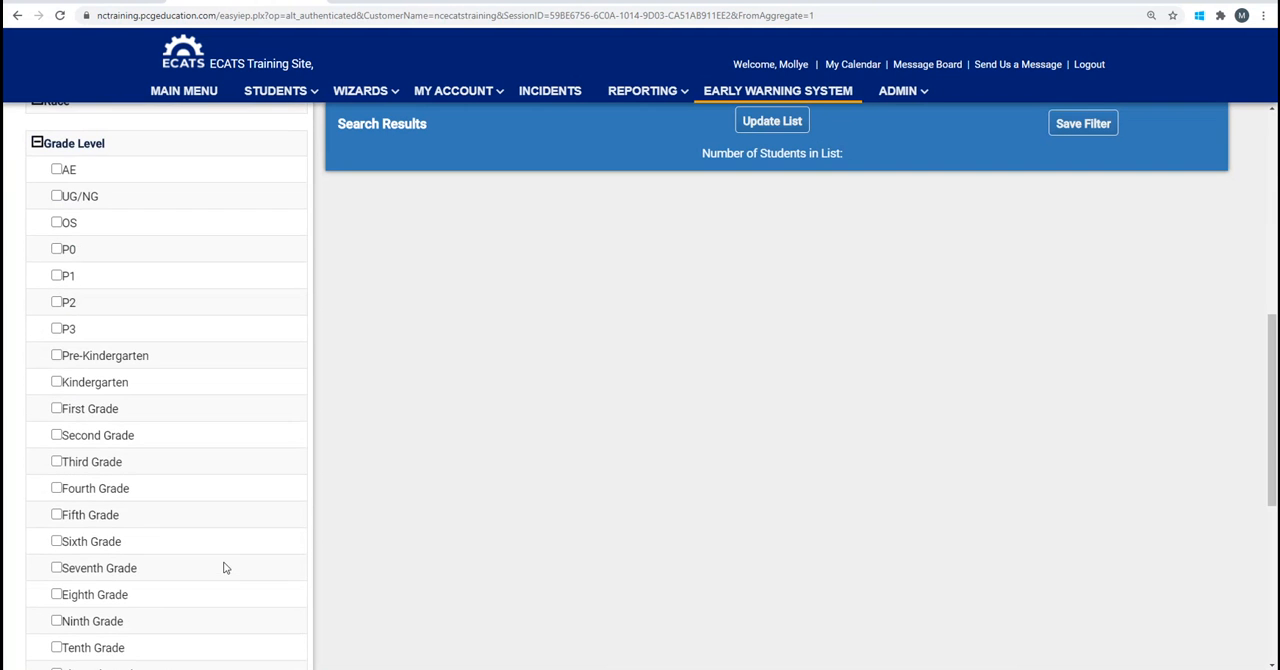
click(57, 515)
Limit the search to DPI Test School and update the student list.
scroll(249, 555, down, 5)
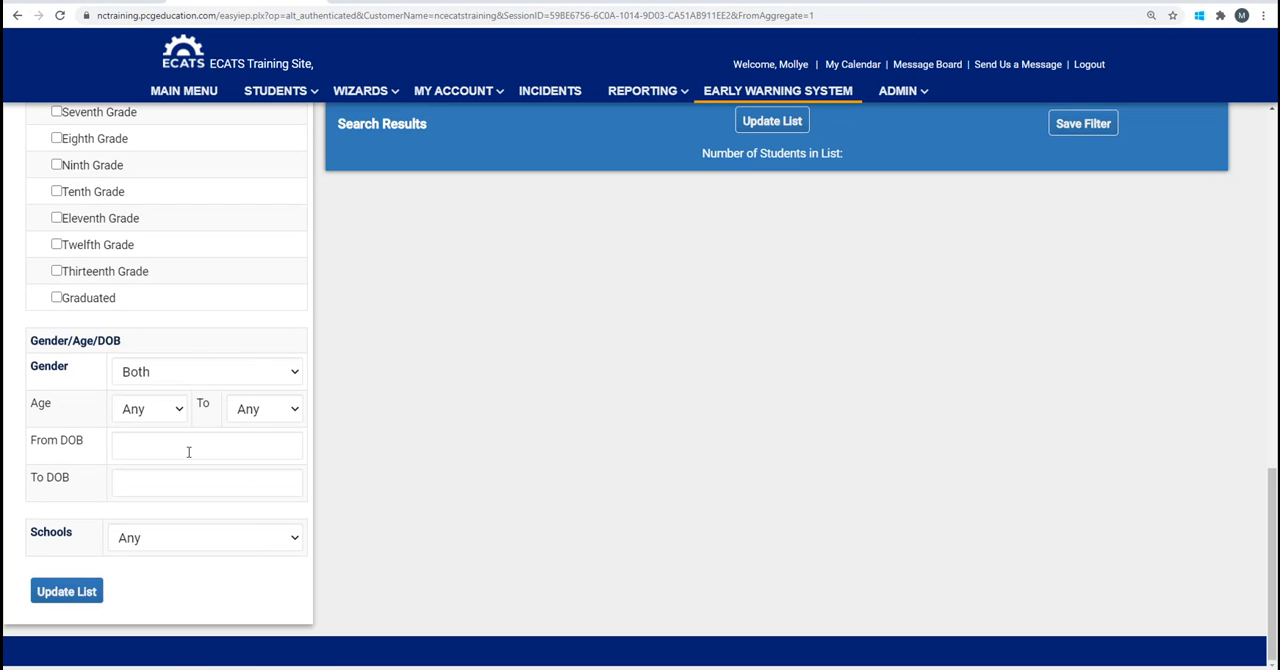
click(294, 538)
click(255, 578)
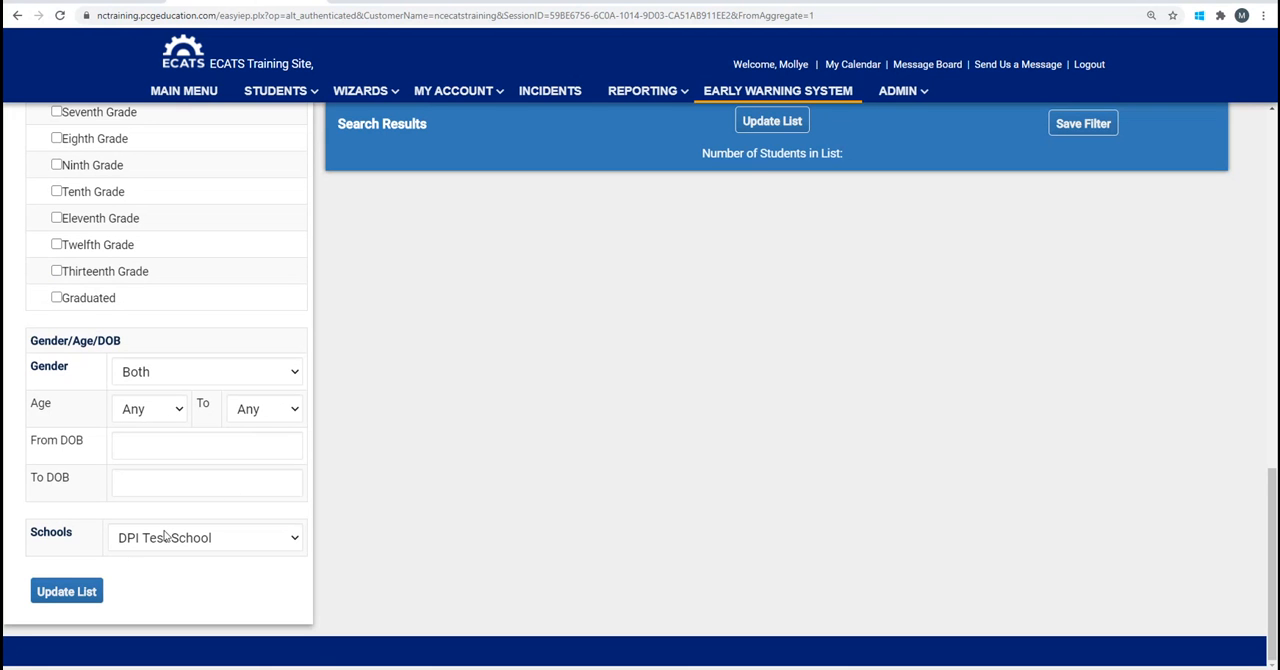
click(79, 595)
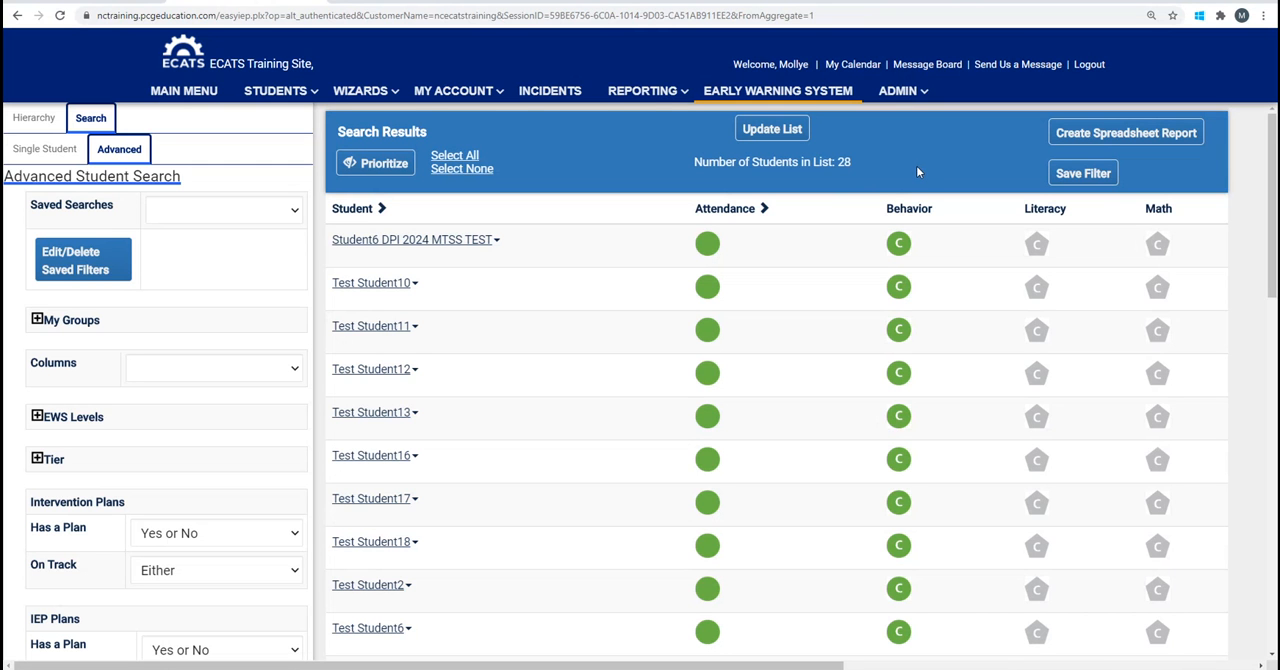
Select Test Student10, Test Student12, Test Student13 and Test Student16 in the search results.
click(512, 293)
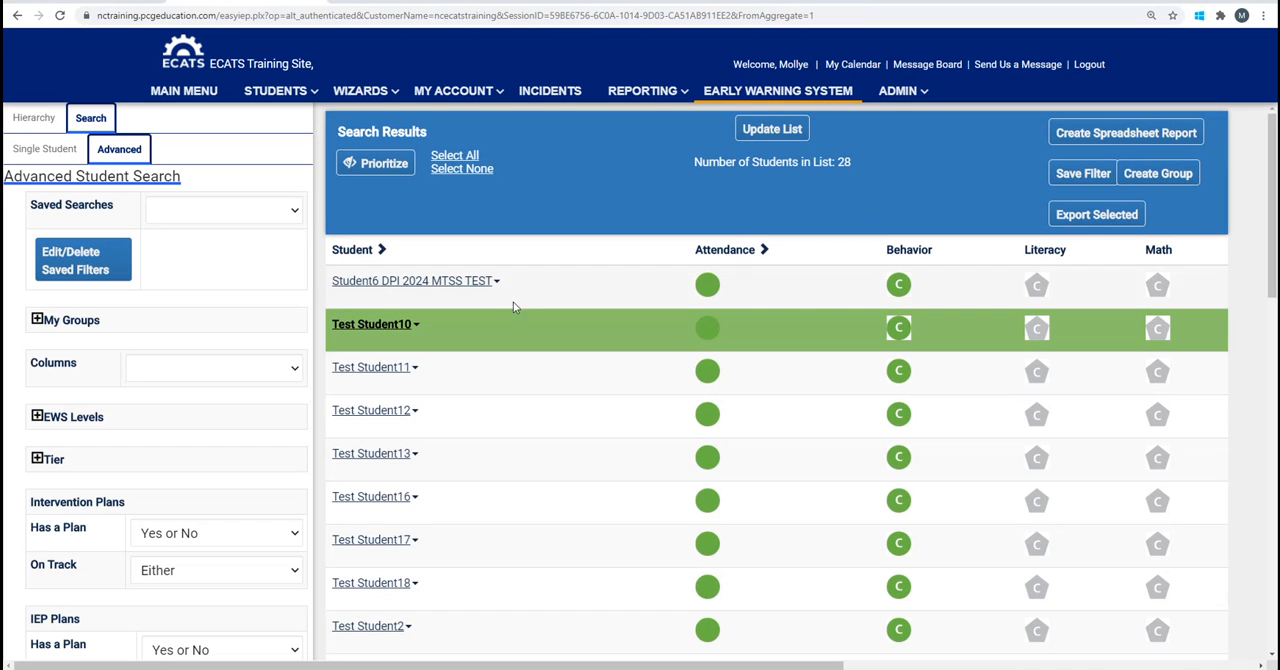
click(534, 467)
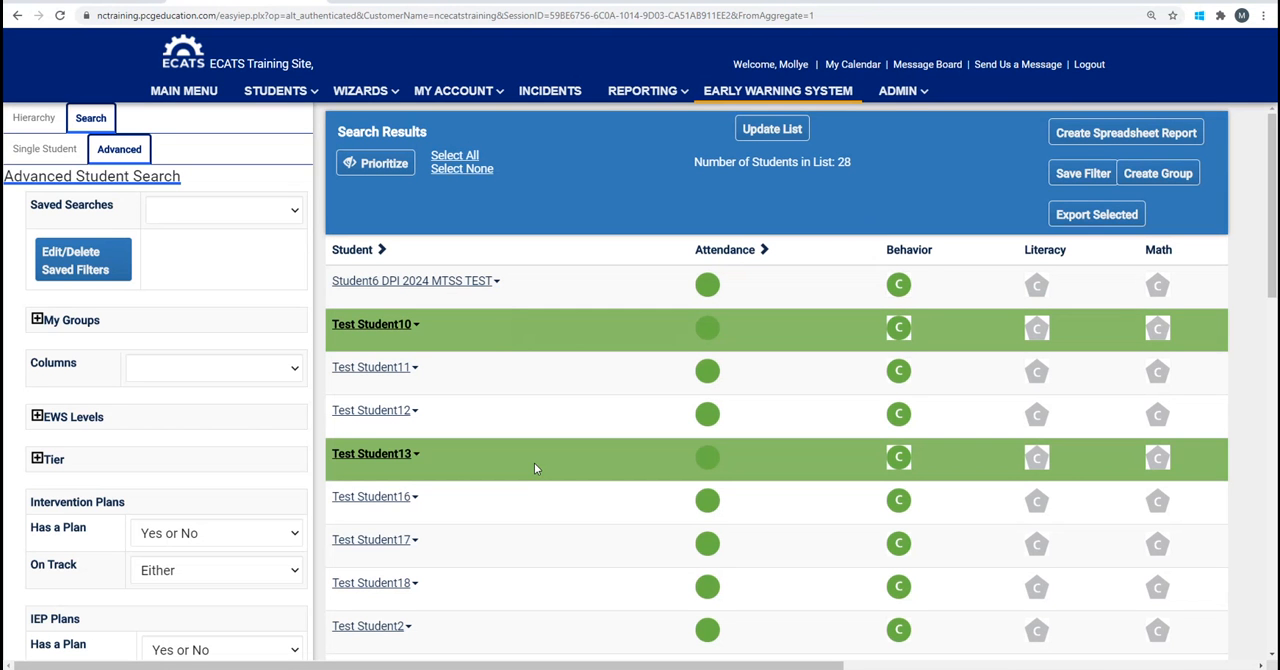
click(519, 507)
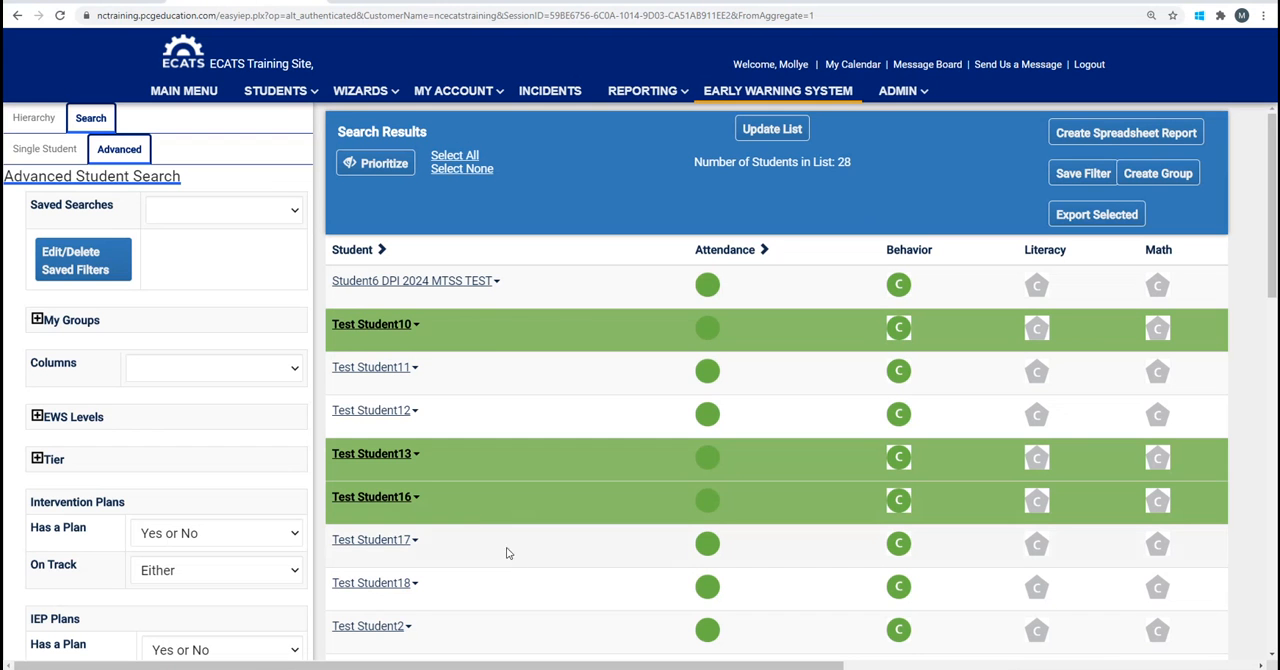
click(357, 413)
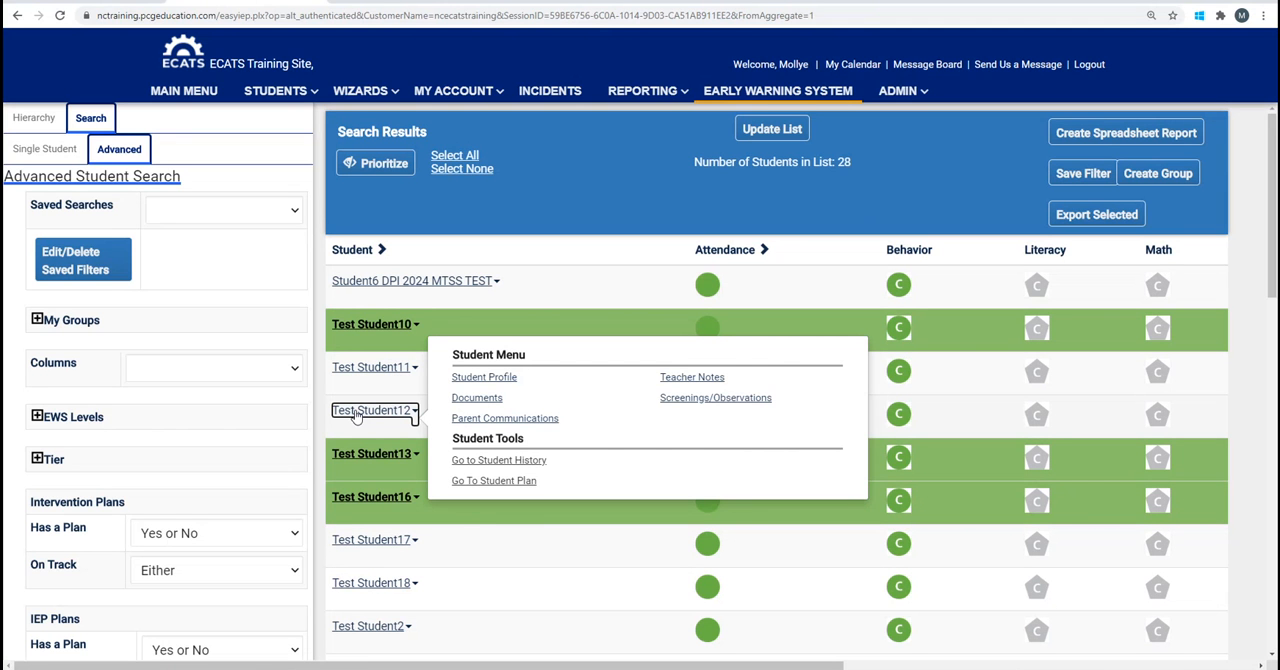
drag(372, 420, 380, 422)
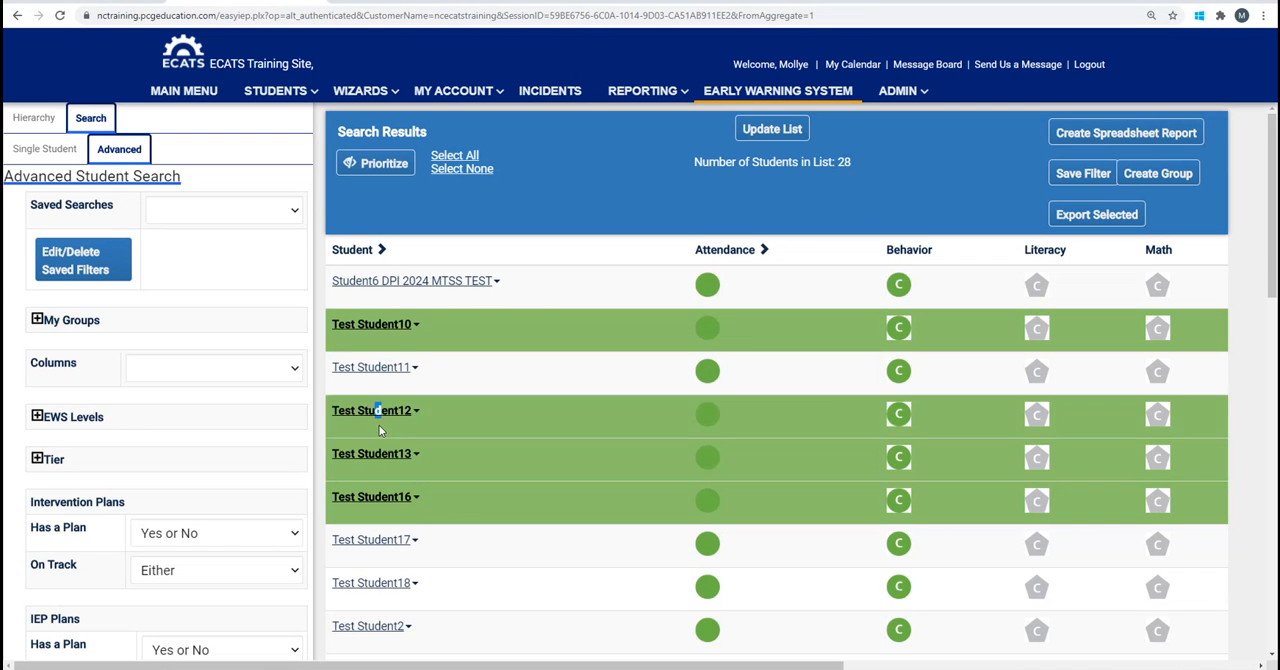
click(529, 426)
Add Test Student8, Test Student9 and the student listed directly below Test Student9 to the selection.
scroll(560, 540, down, 5)
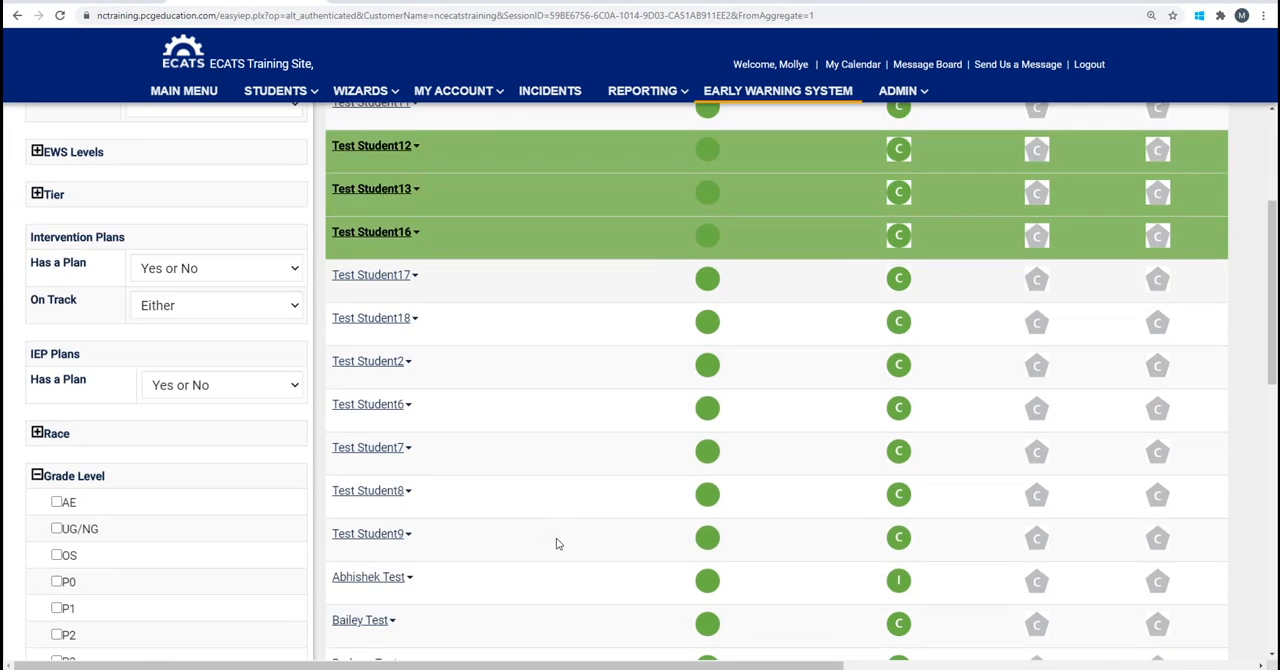
click(522, 473)
click(542, 415)
click(528, 356)
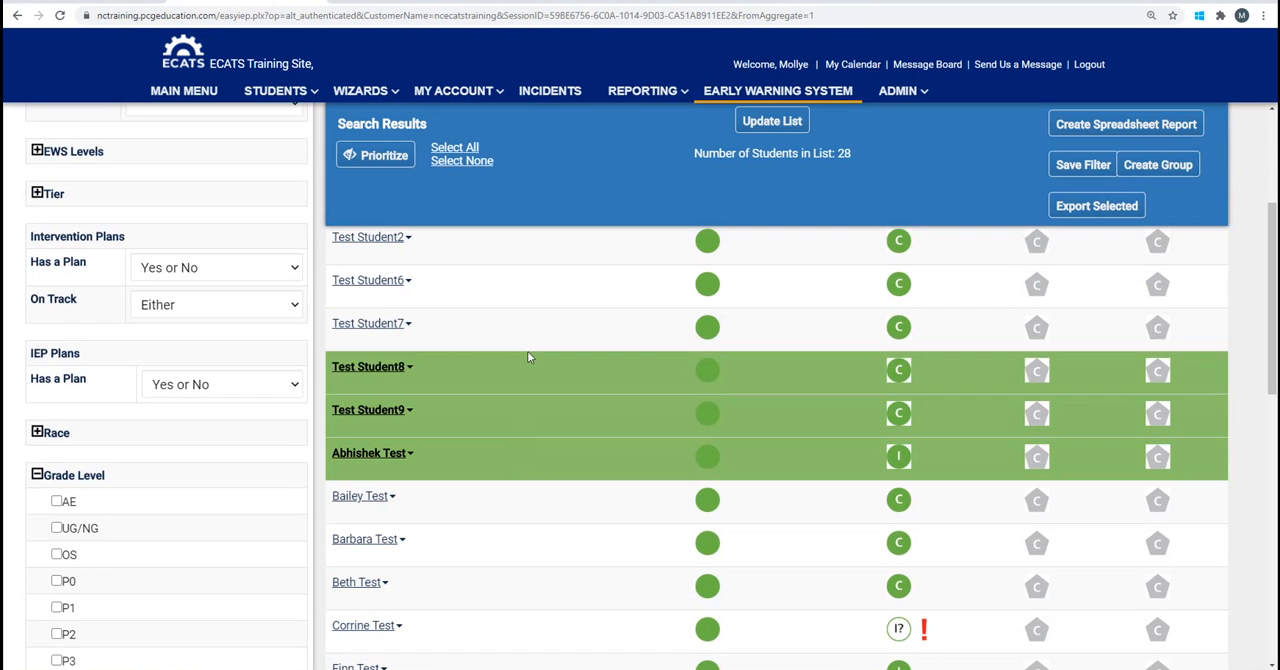
click(529, 358)
click(567, 368)
scroll(566, 368, up, 4)
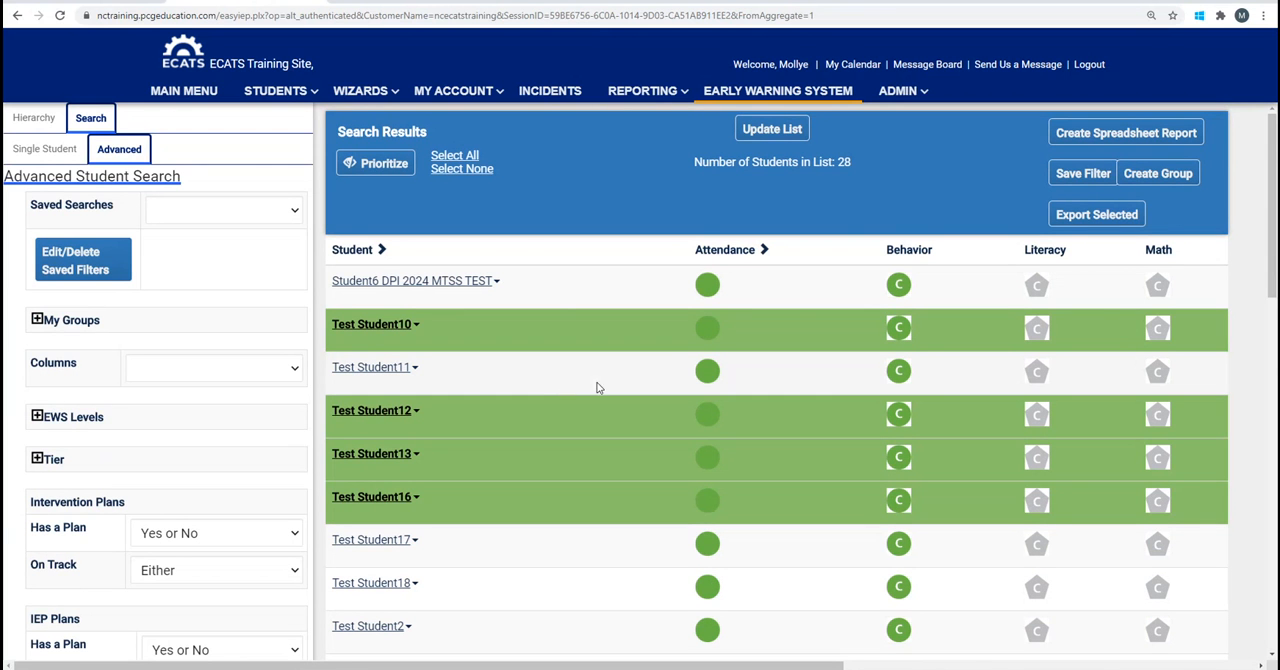
Create a group of the selected students named "5th grade literacy group" and proceed to choosing its staff.
click(1168, 174)
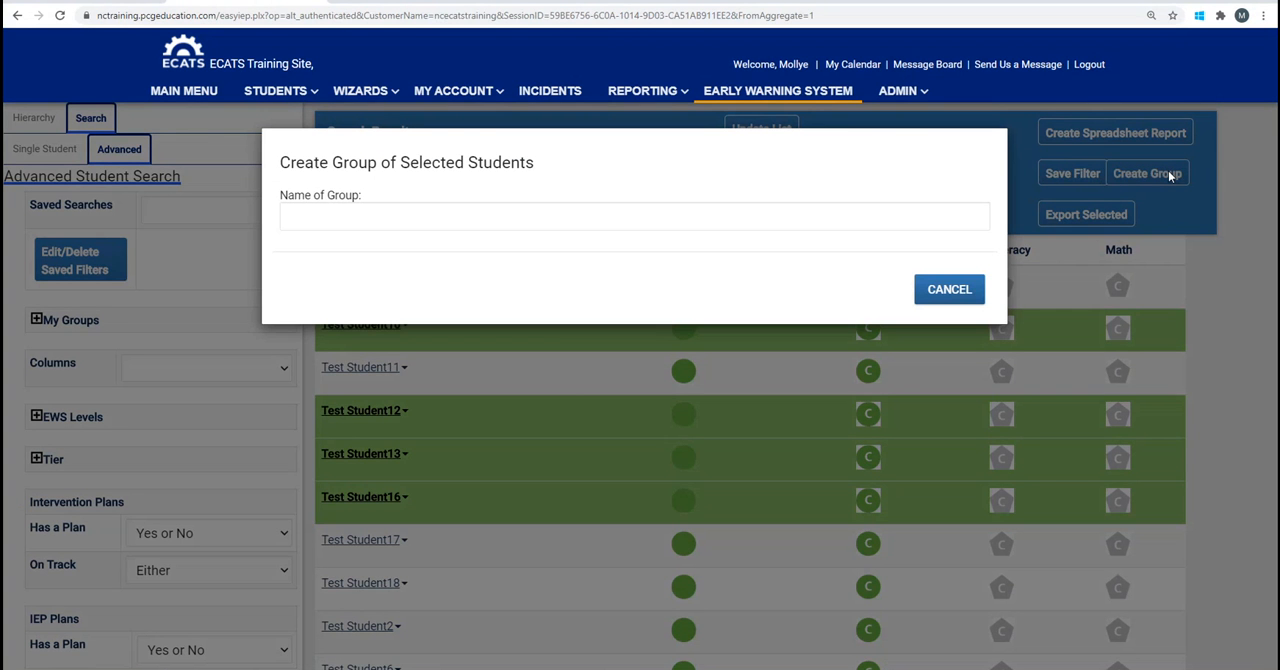
click(305, 221)
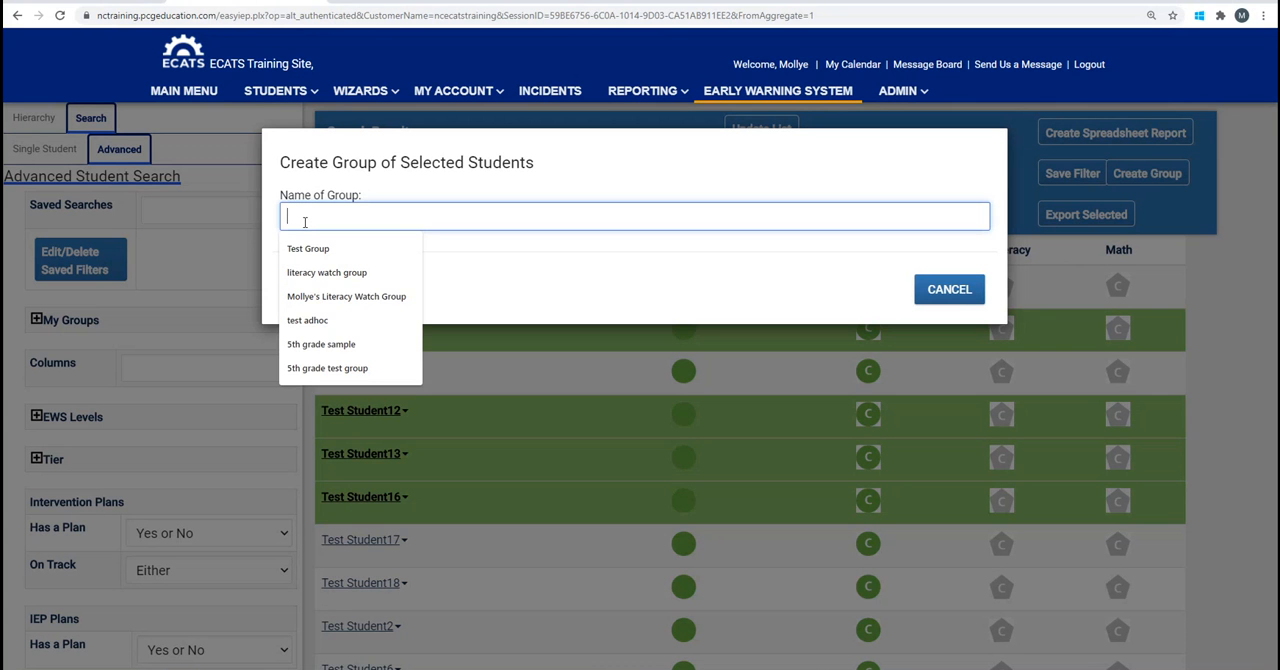
text(5th grade)
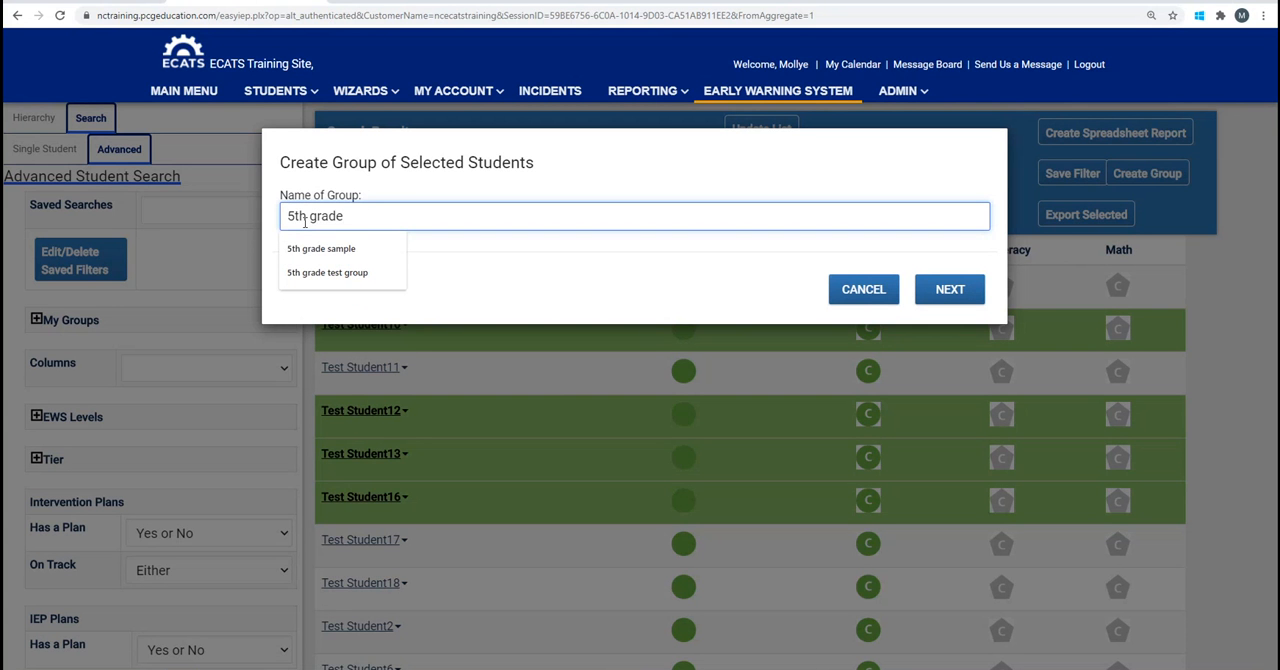
text( literacy )
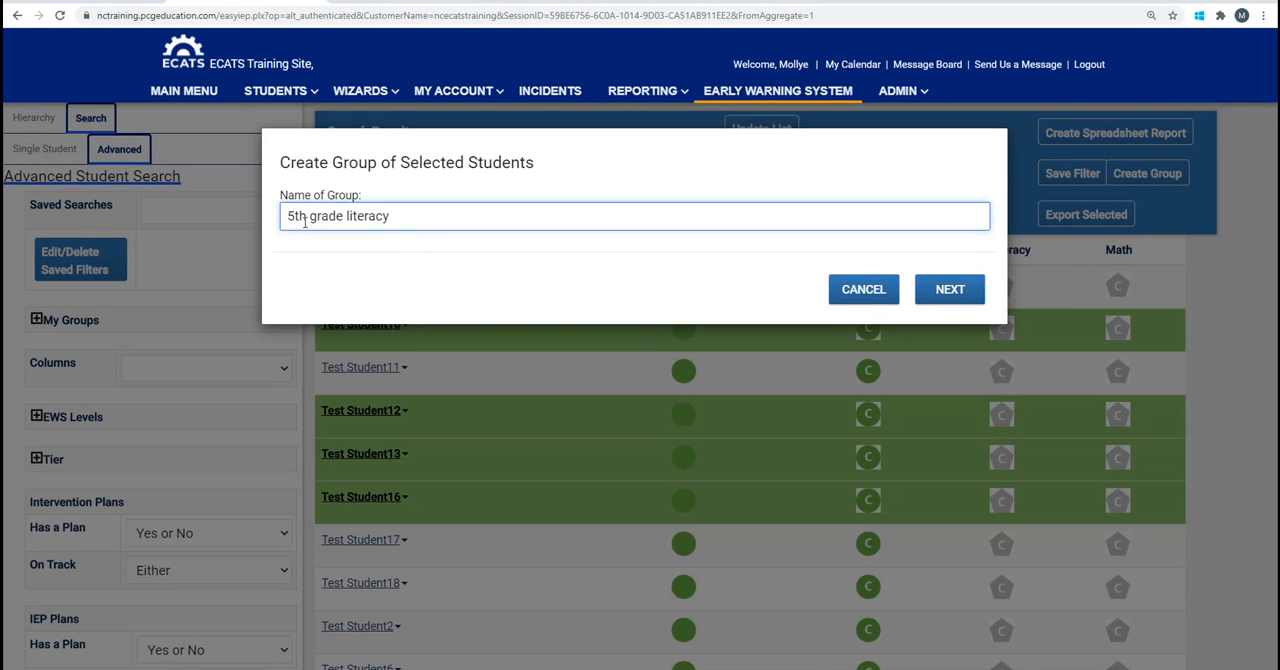
text(group)
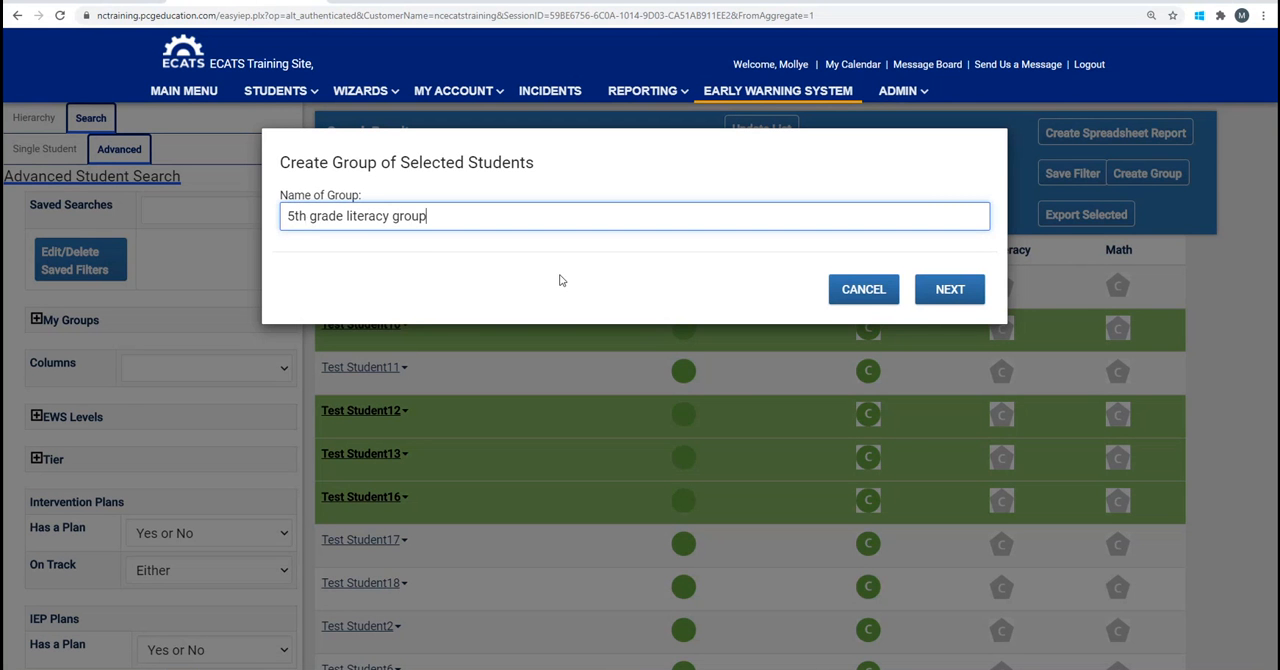
click(961, 297)
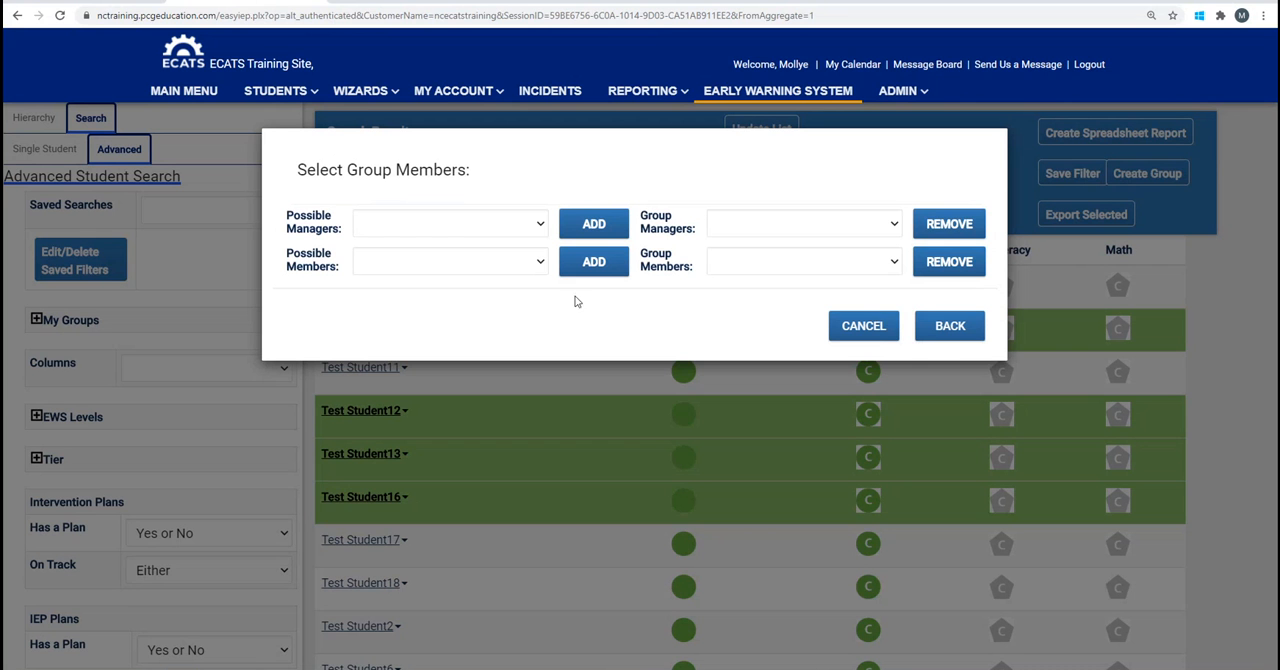
Add the logged-in staff member as a manager of the group.
click(539, 226)
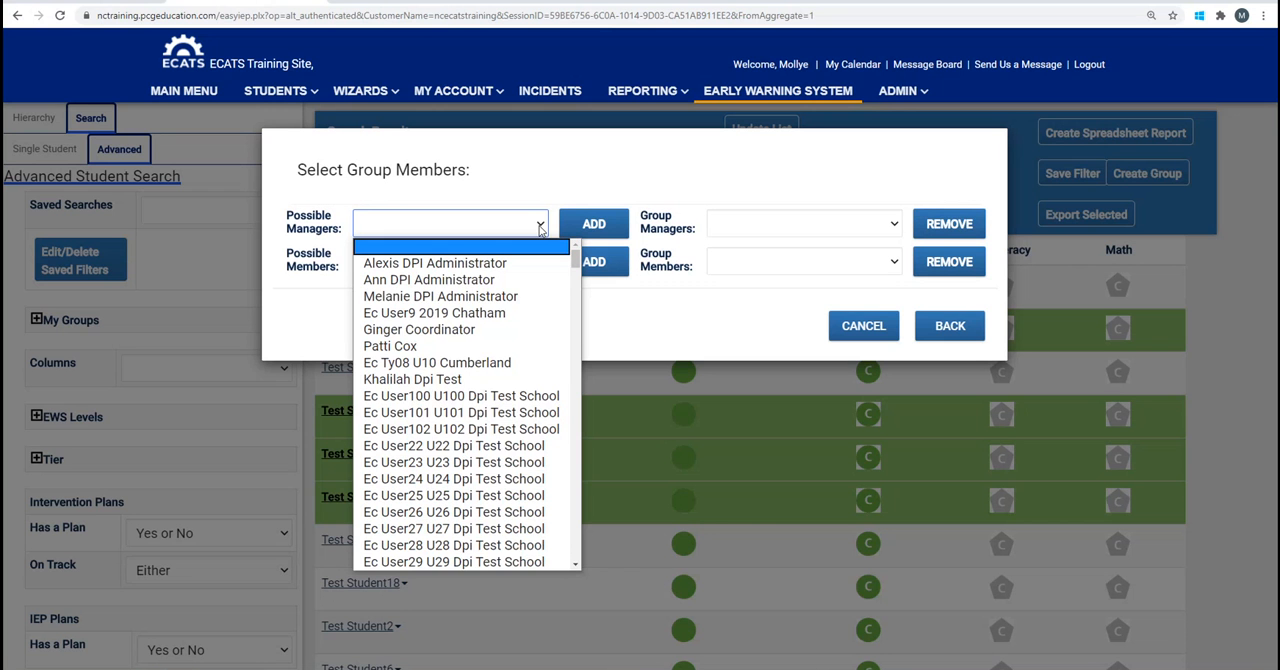
text(mo)
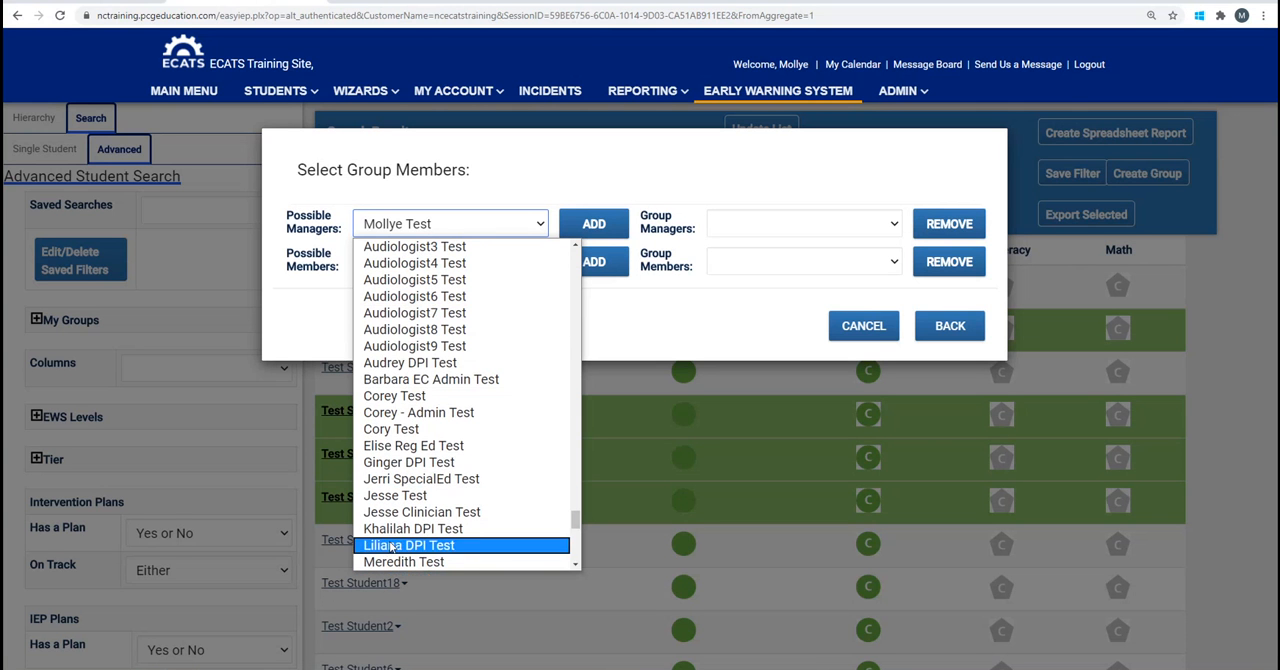
click(477, 225)
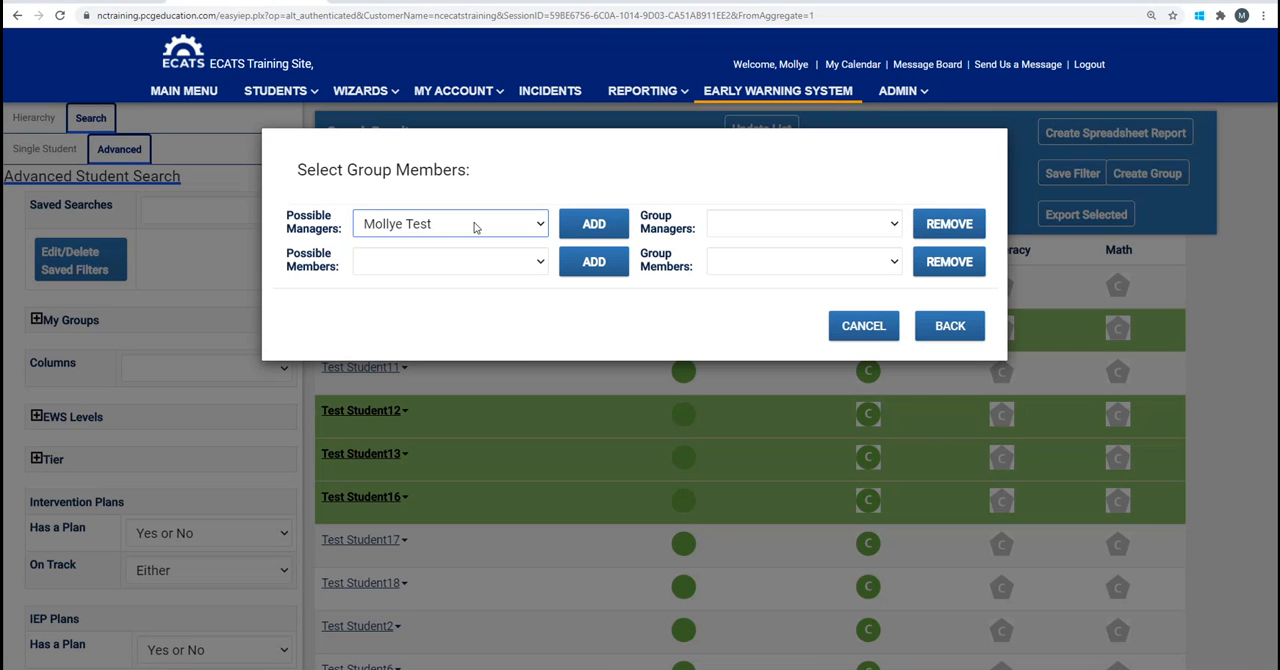
click(589, 228)
click(594, 228)
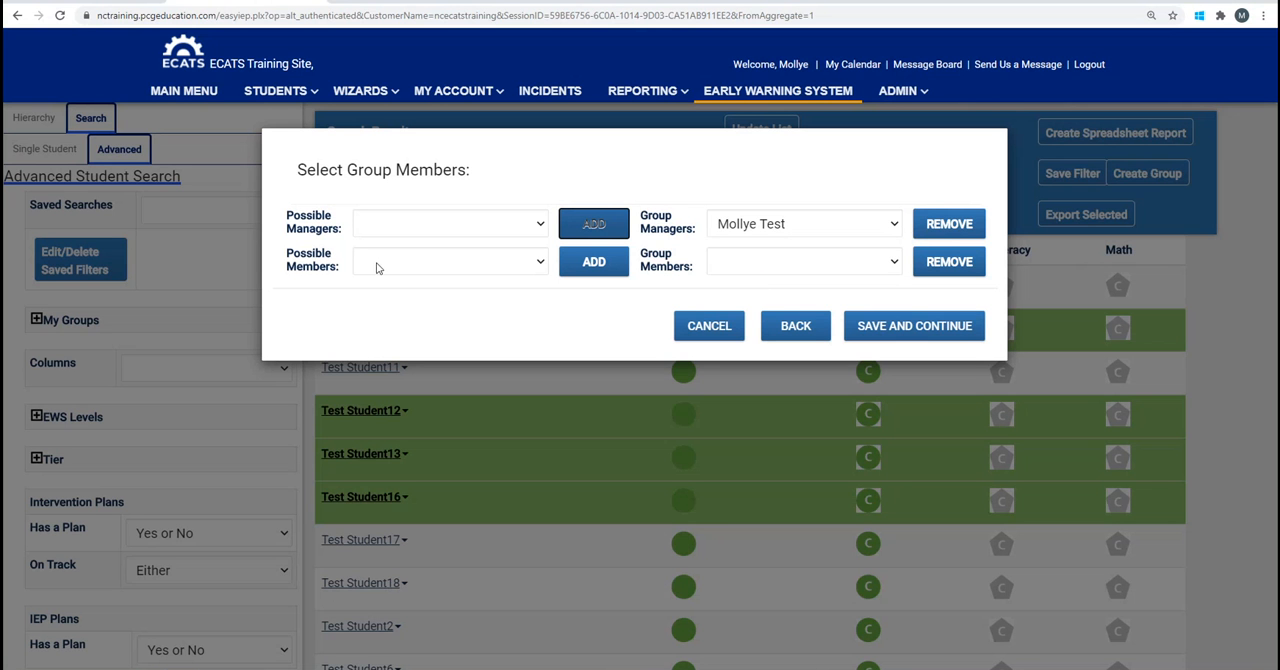
Add the sixth listed staff member as a group member, and create the group with the option to go to its group page.
click(540, 263)
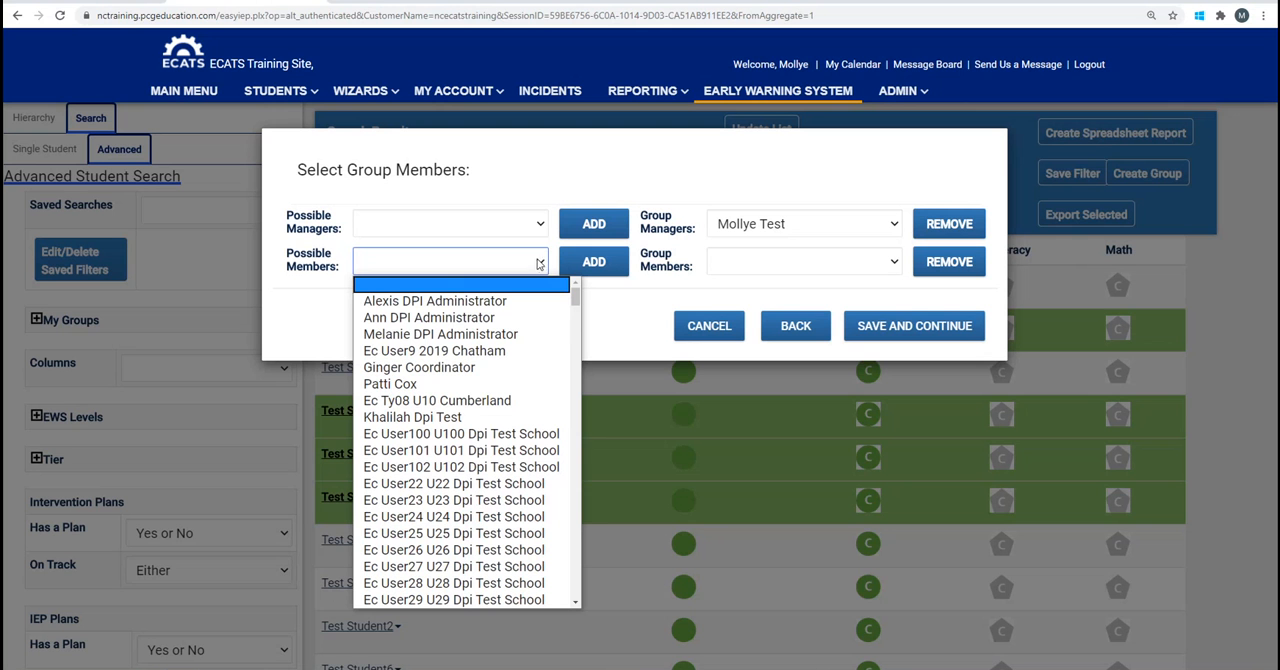
click(473, 384)
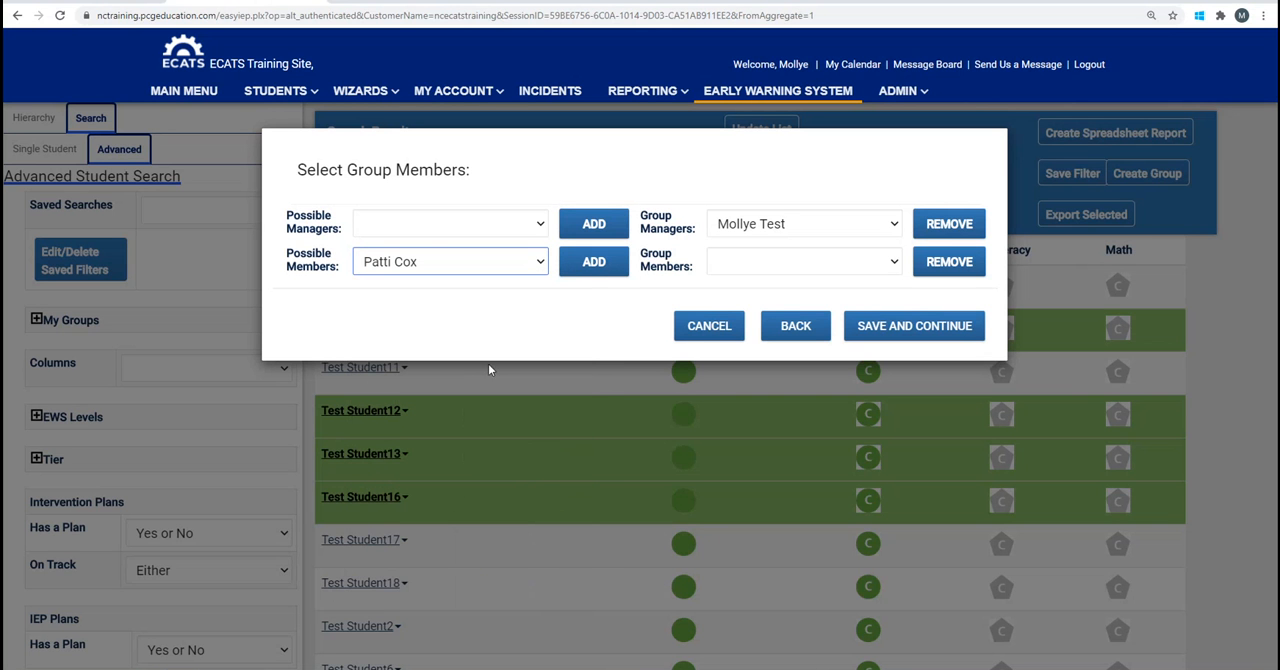
click(583, 265)
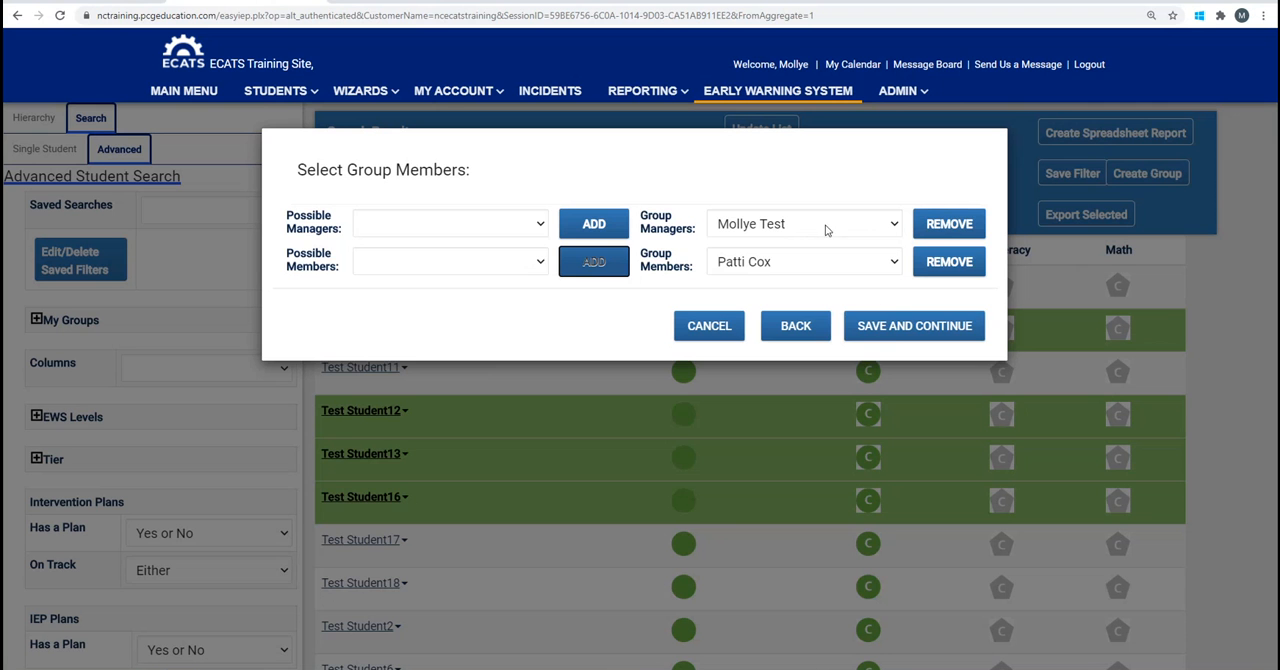
click(895, 330)
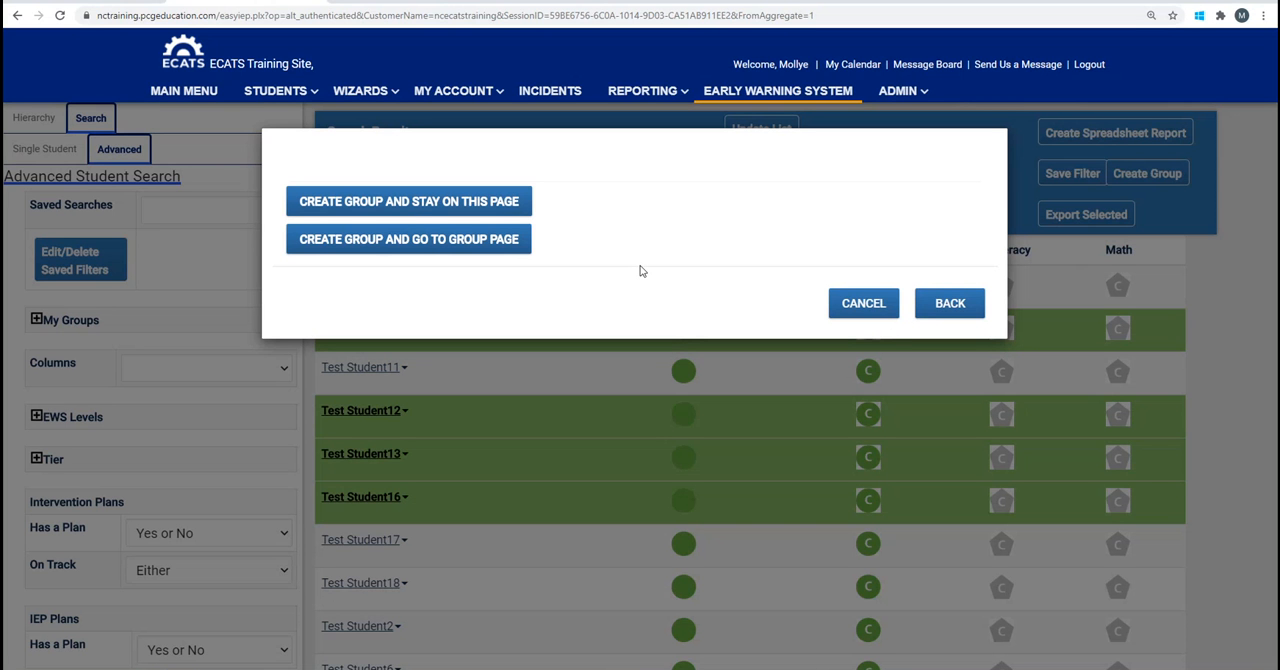
click(473, 246)
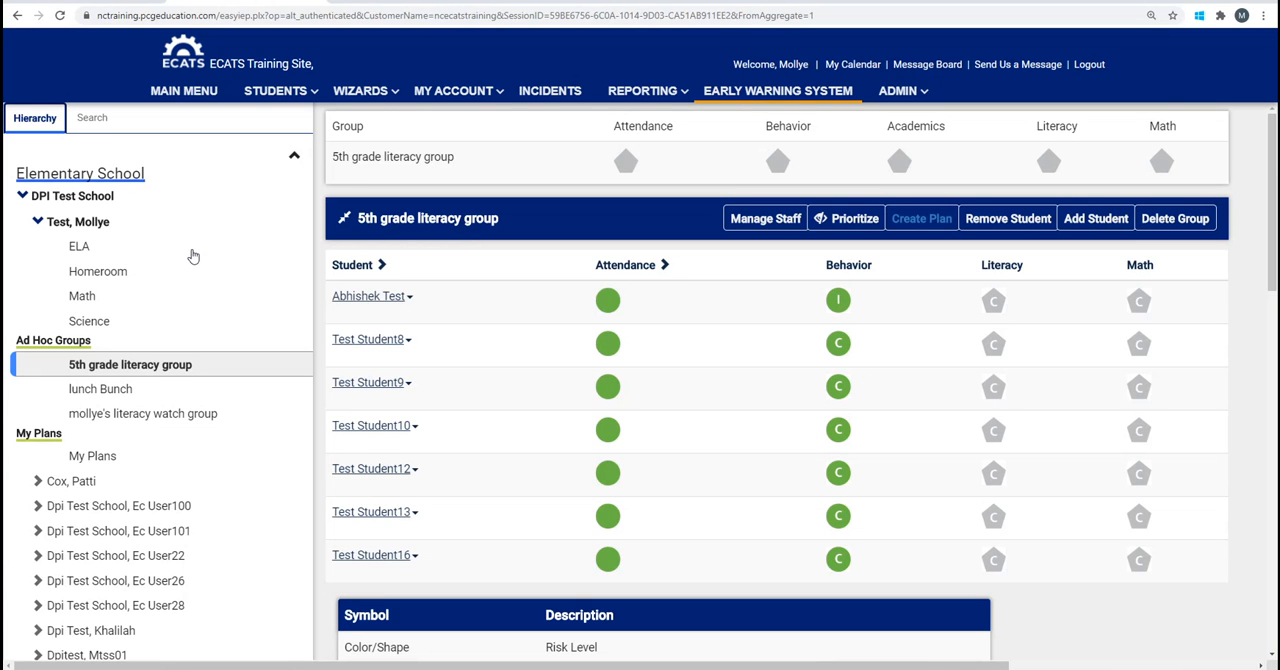
Open the advanced student search and filter the grade level to Fifth Grade.
click(92, 120)
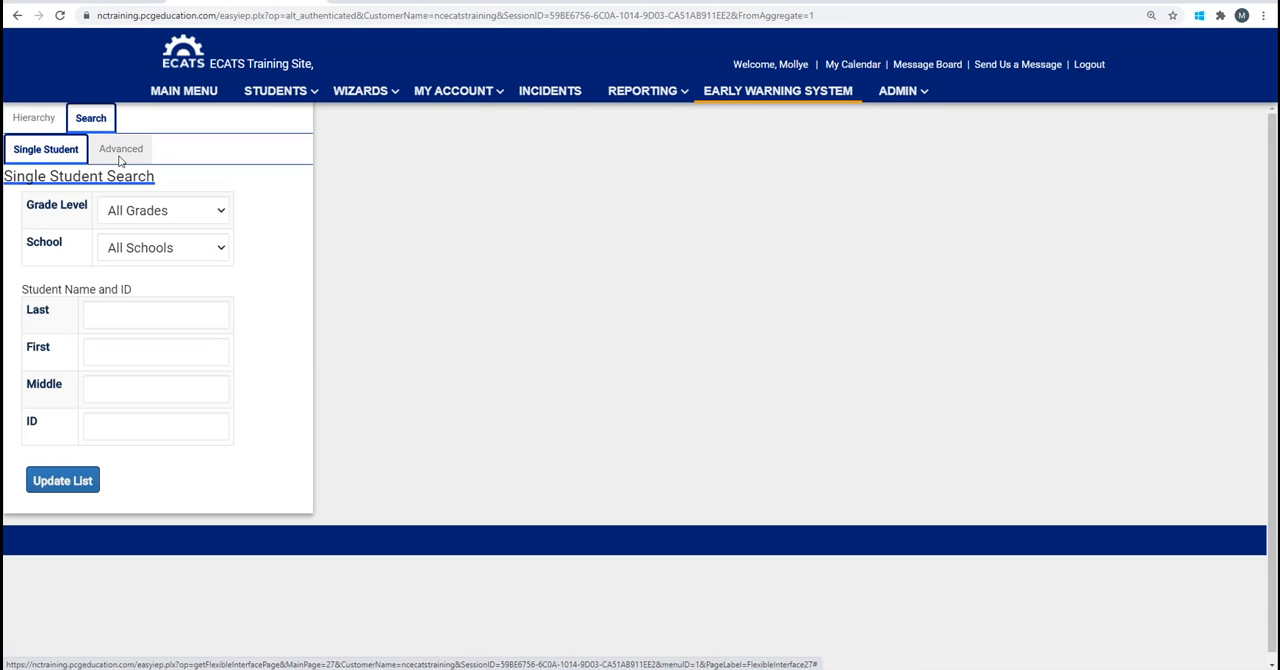
click(120, 152)
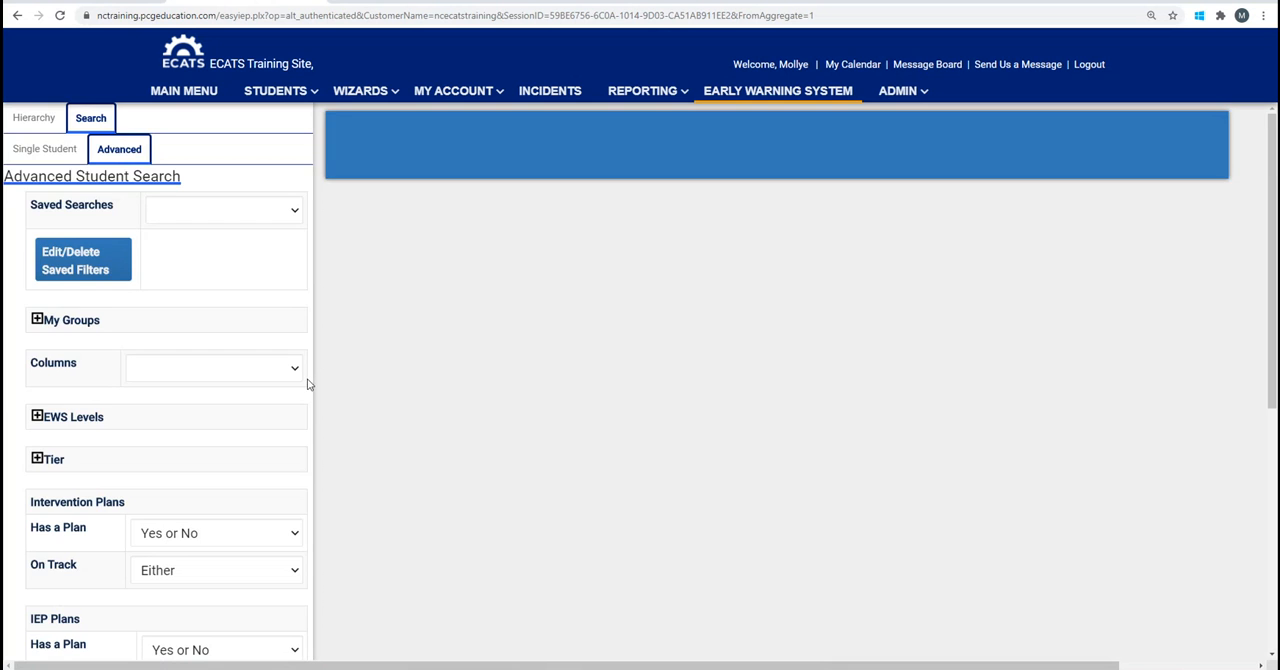
scroll(305, 375, down, 3)
scroll(296, 385, down, 1)
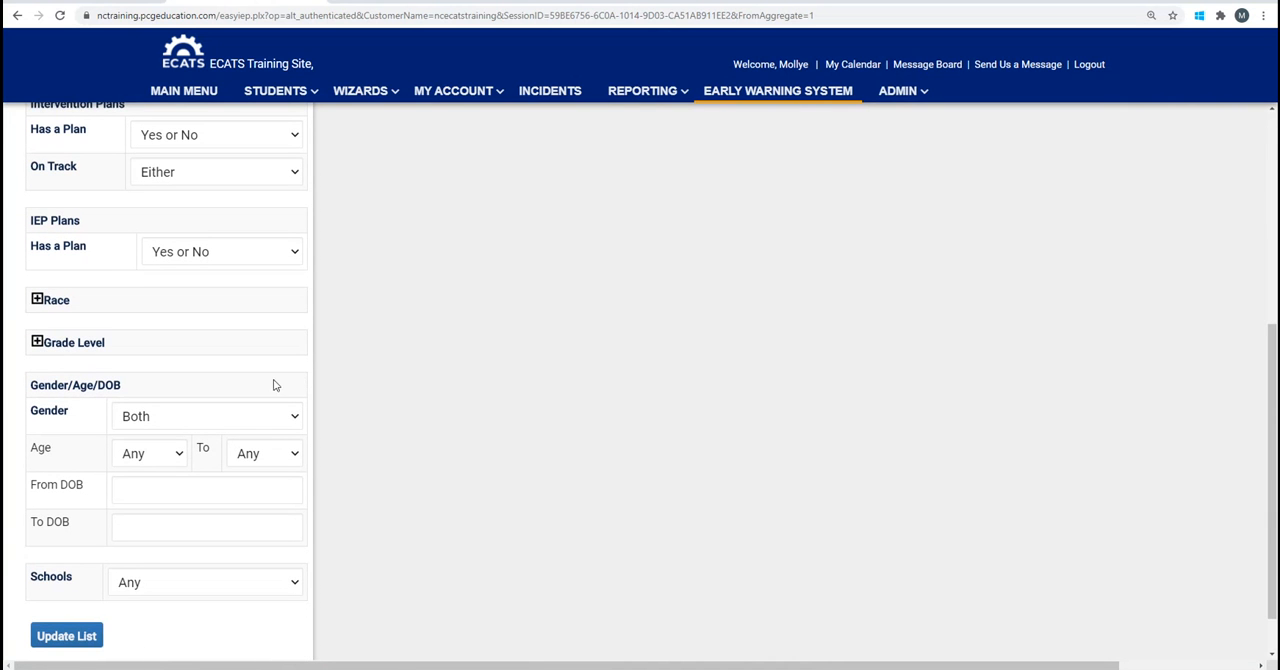
click(38, 342)
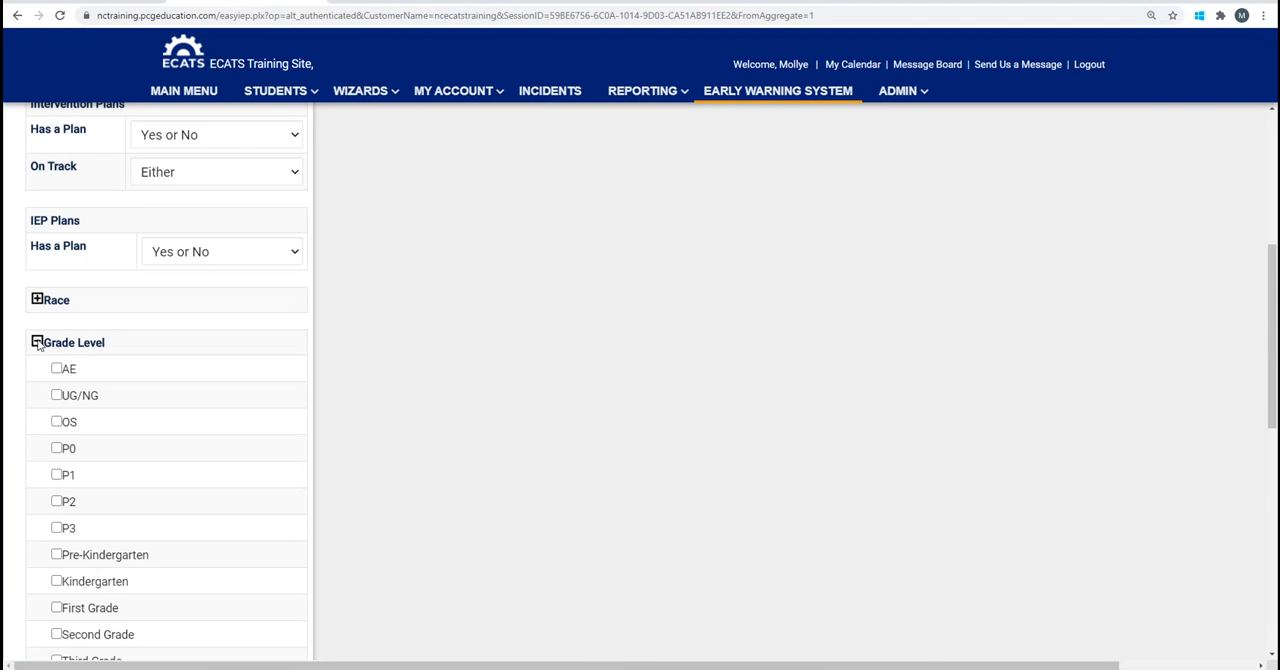
scroll(214, 460, down, 3)
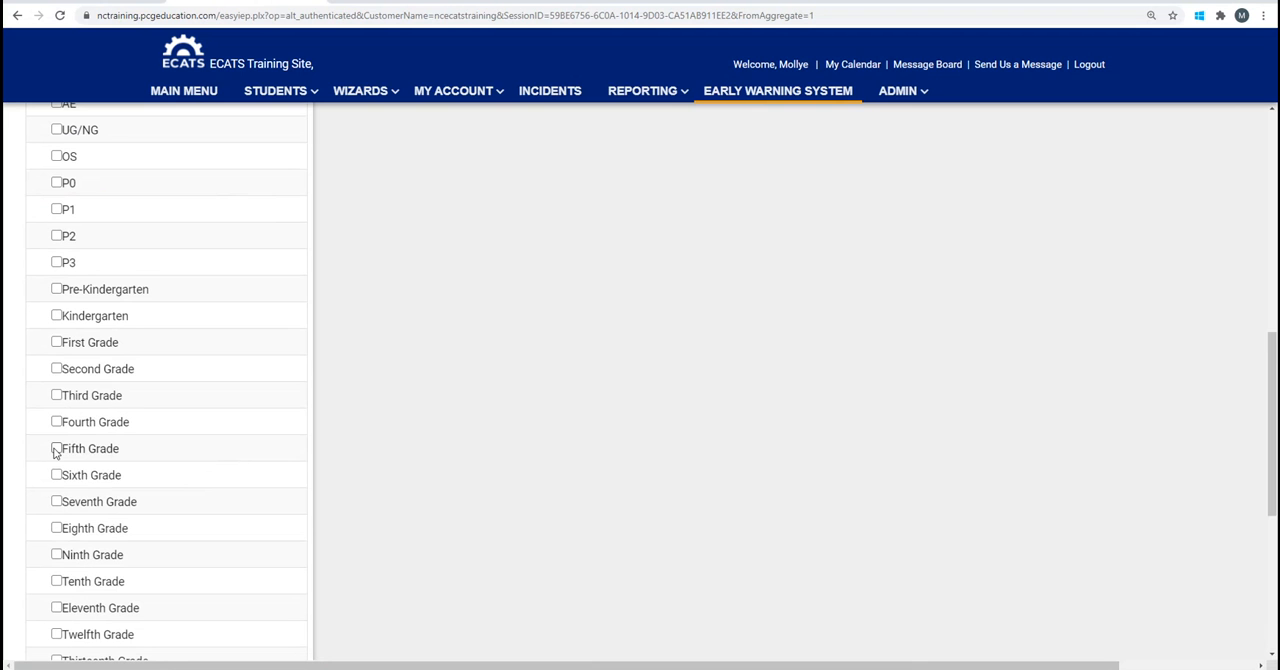
click(56, 449)
Limit the advanced search to DPI Test School and update the student list.
scroll(240, 470, down, 2)
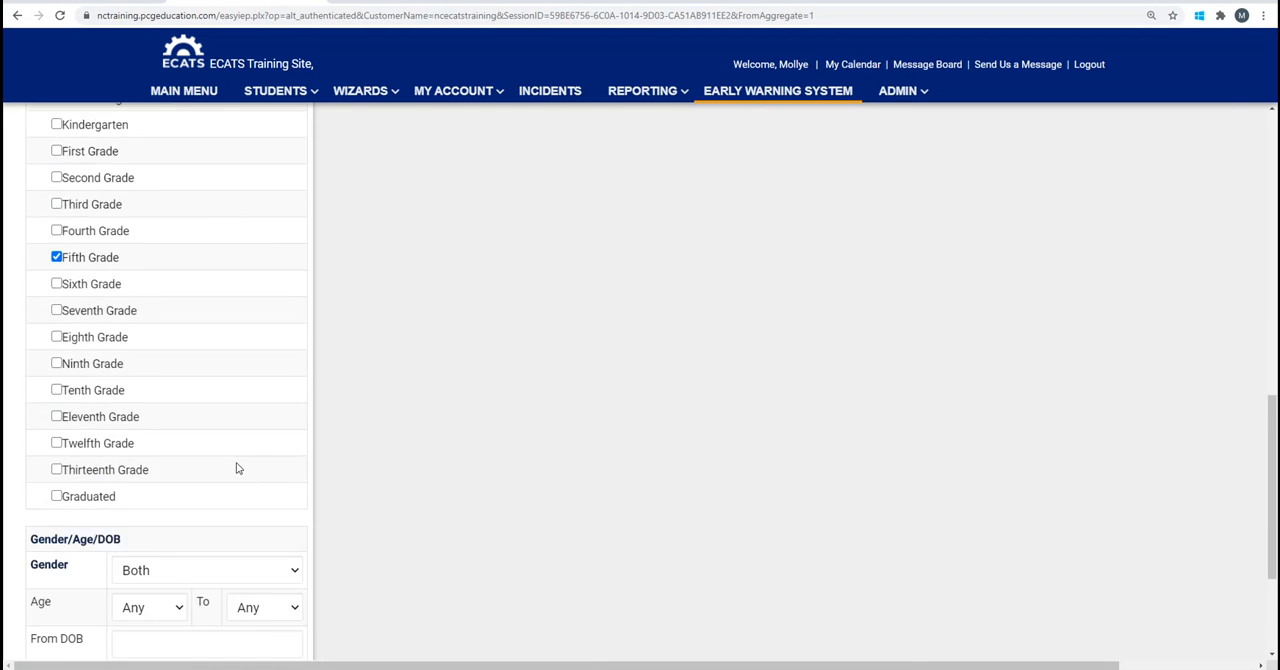
scroll(237, 468, down, 2)
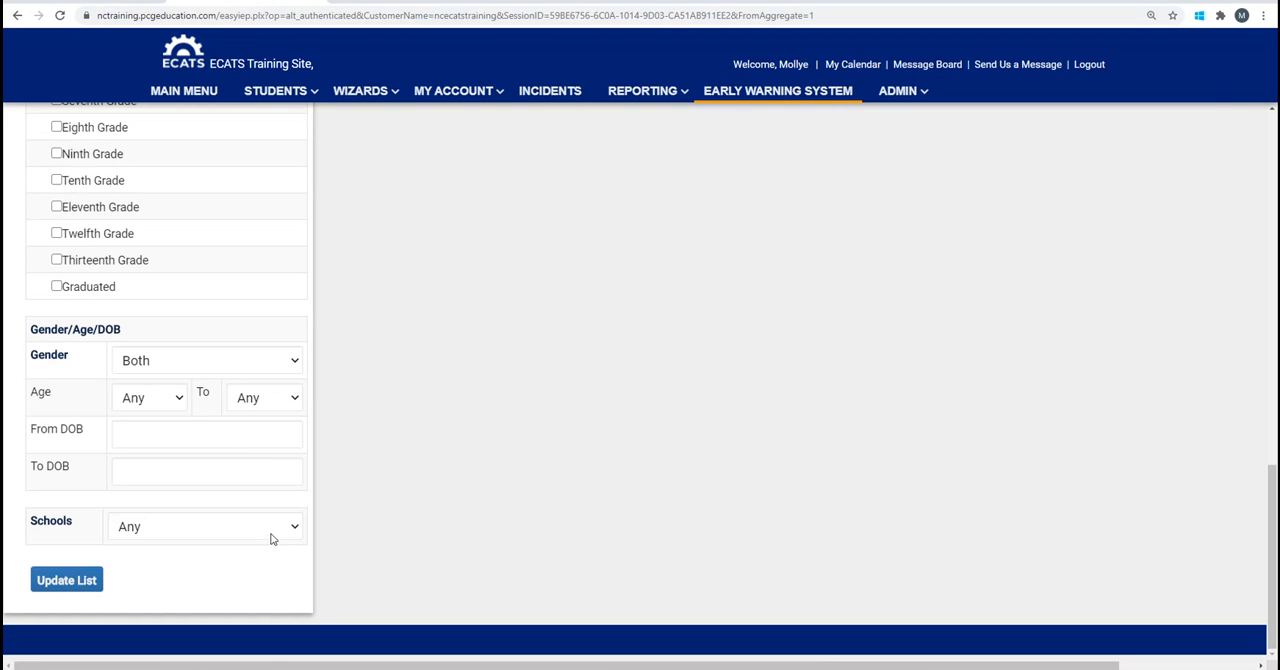
click(296, 528)
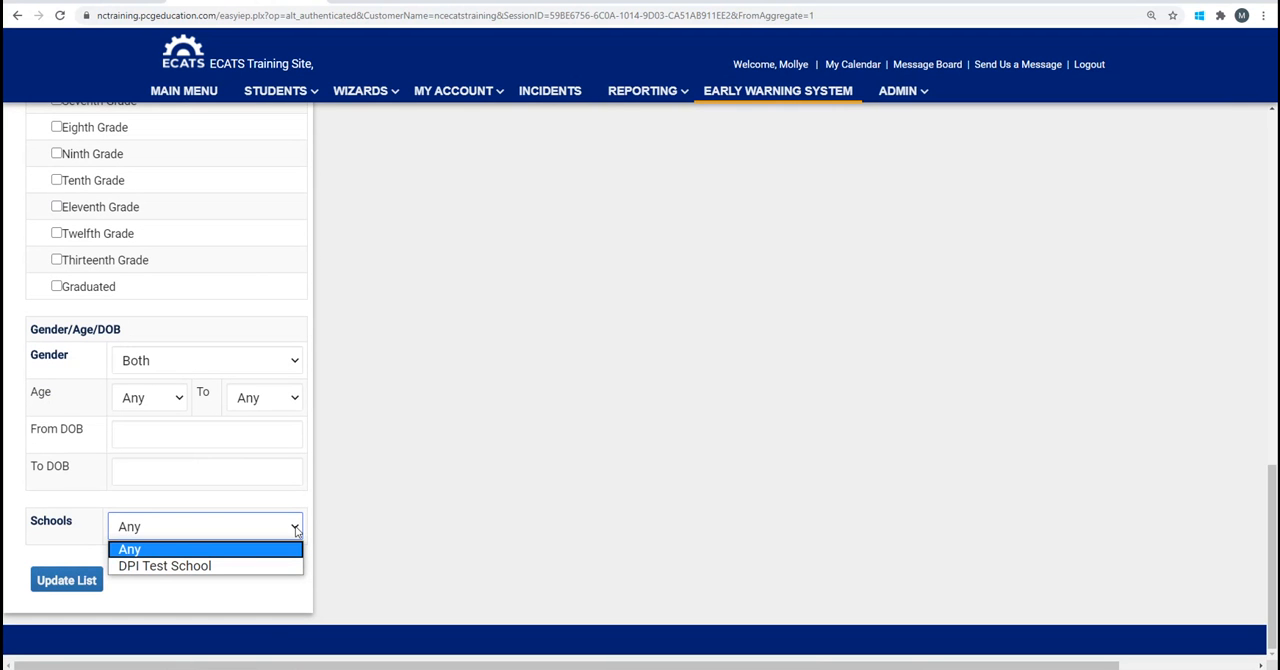
click(251, 568)
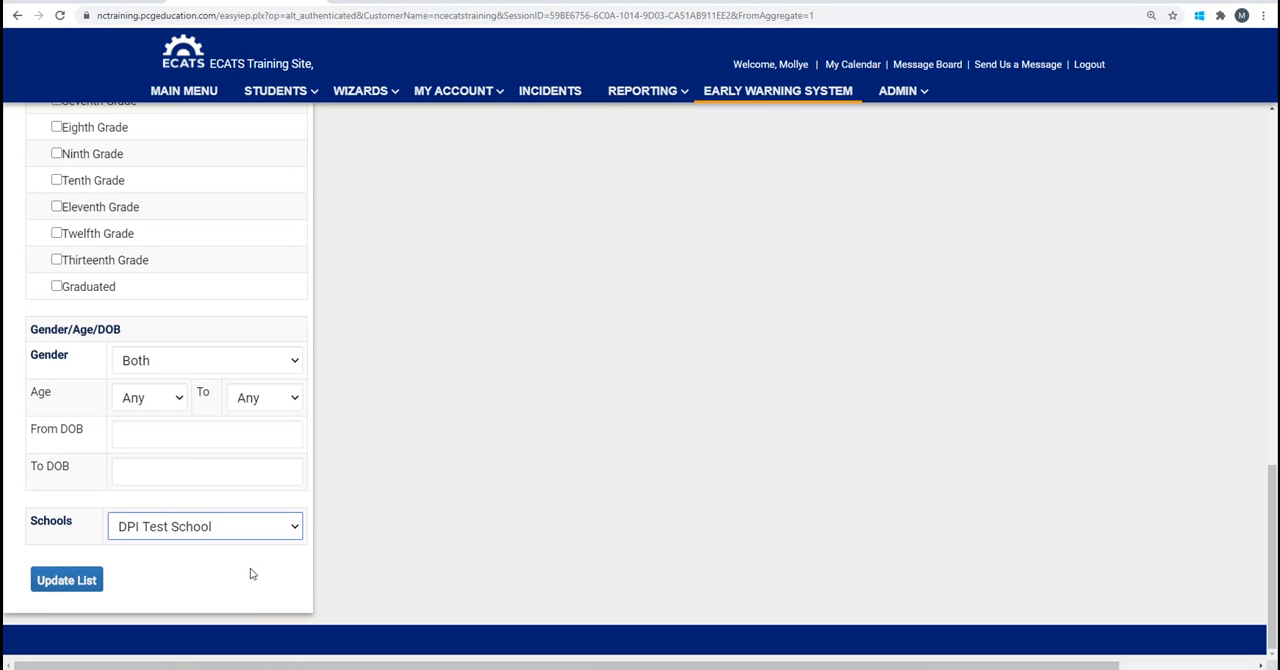
click(70, 581)
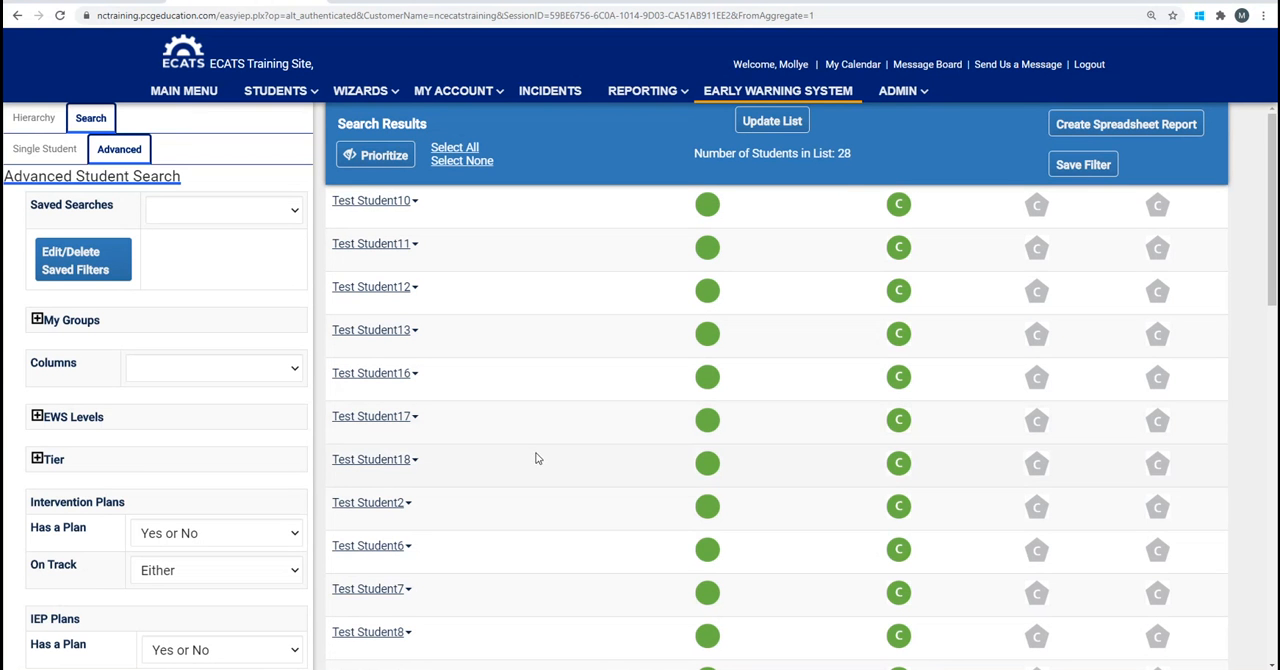
scroll(540, 463, down, 5)
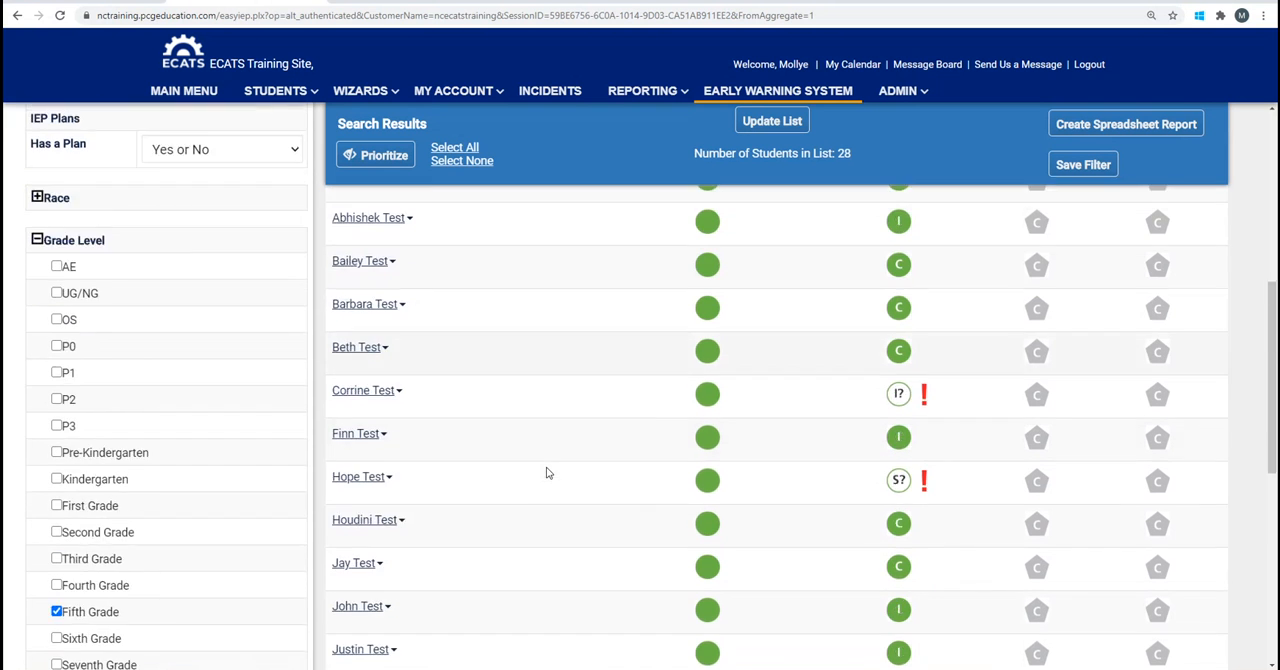
scroll(547, 473, down, 3)
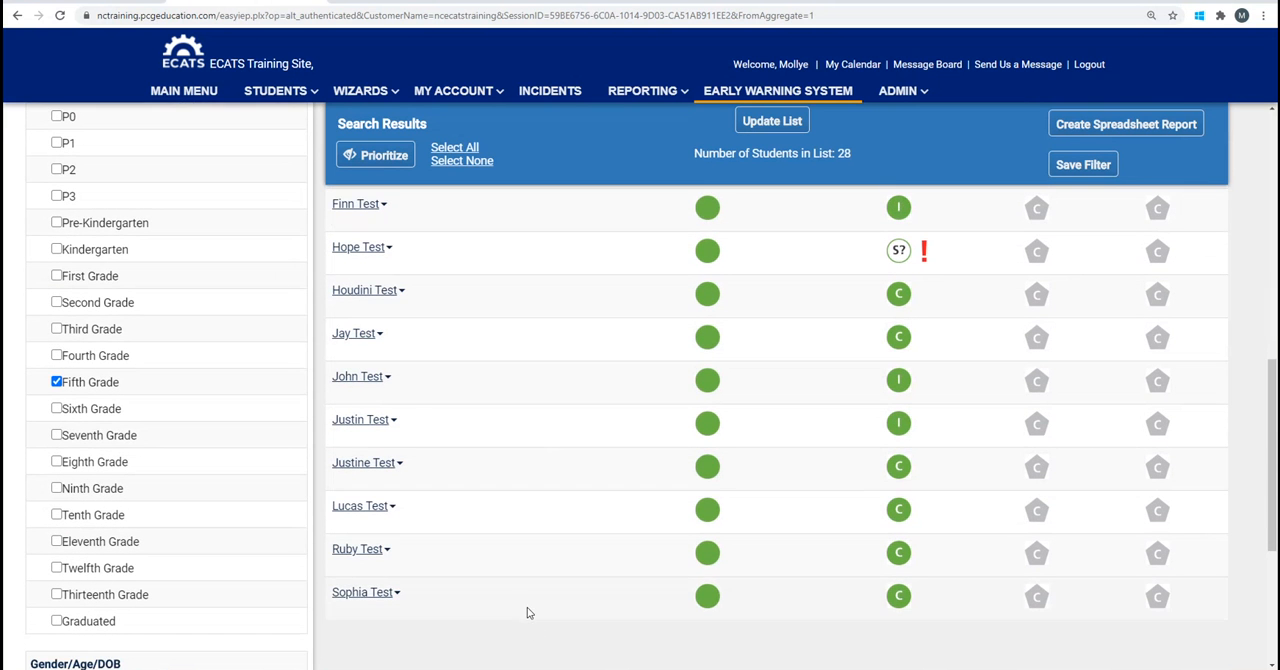
click(531, 592)
click(535, 560)
click(540, 515)
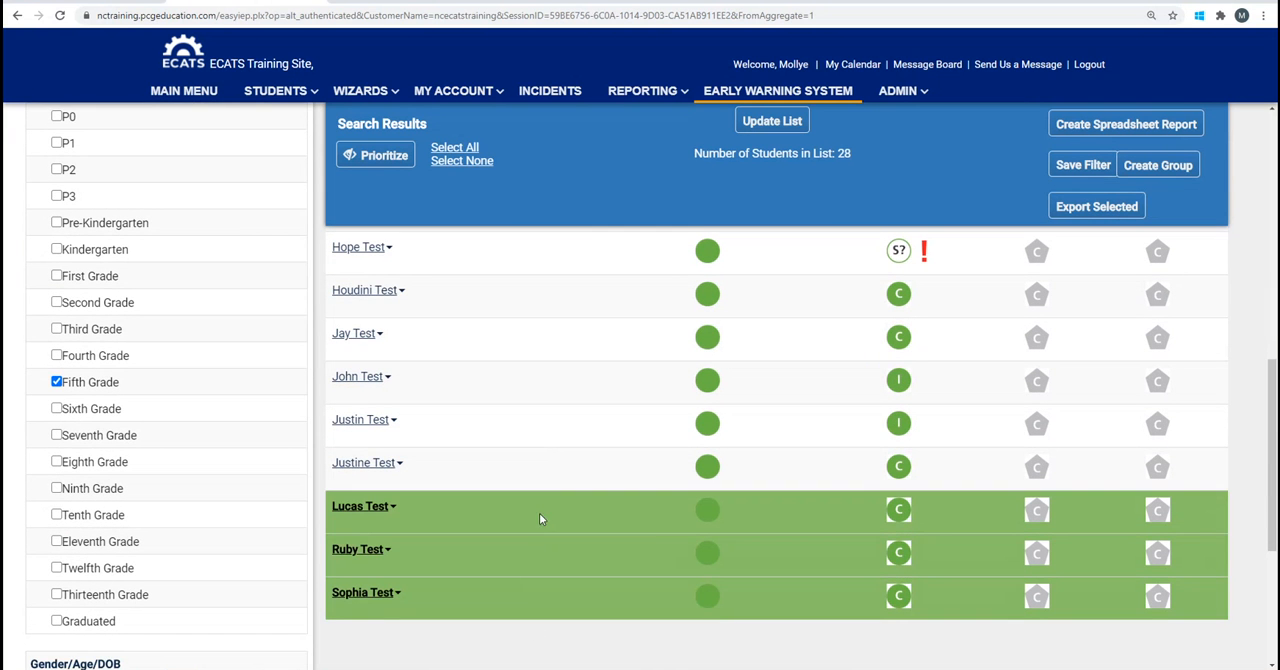
click(549, 468)
click(550, 433)
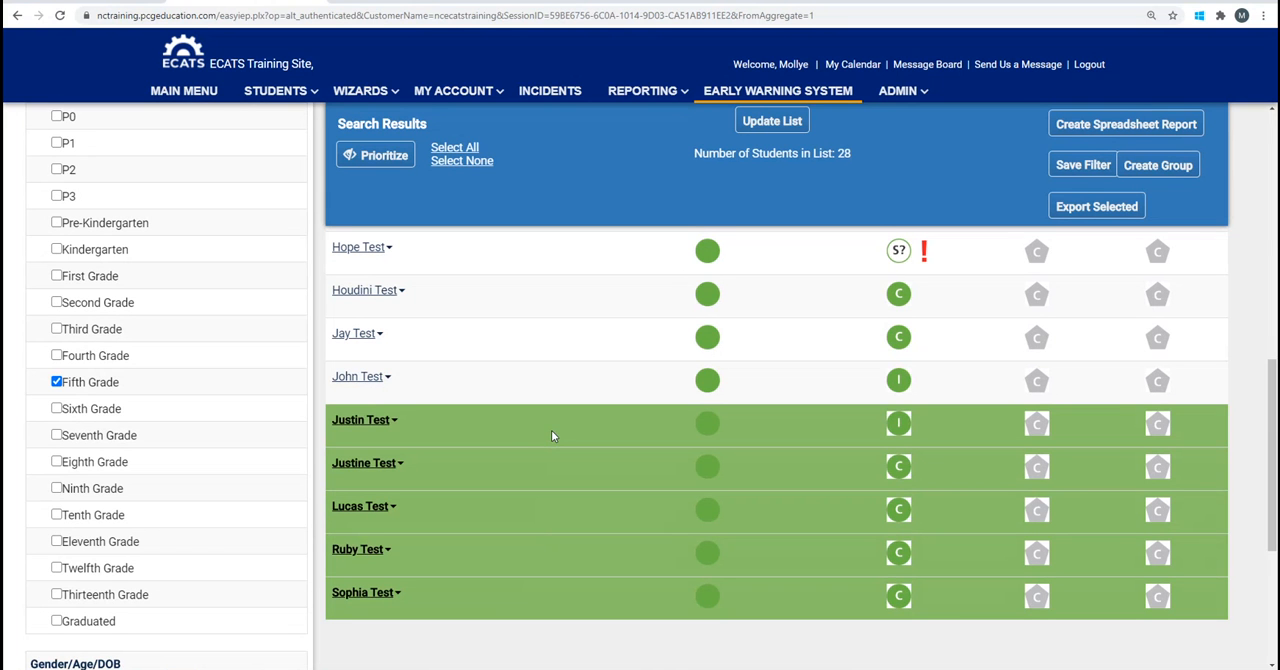
click(551, 435)
click(539, 473)
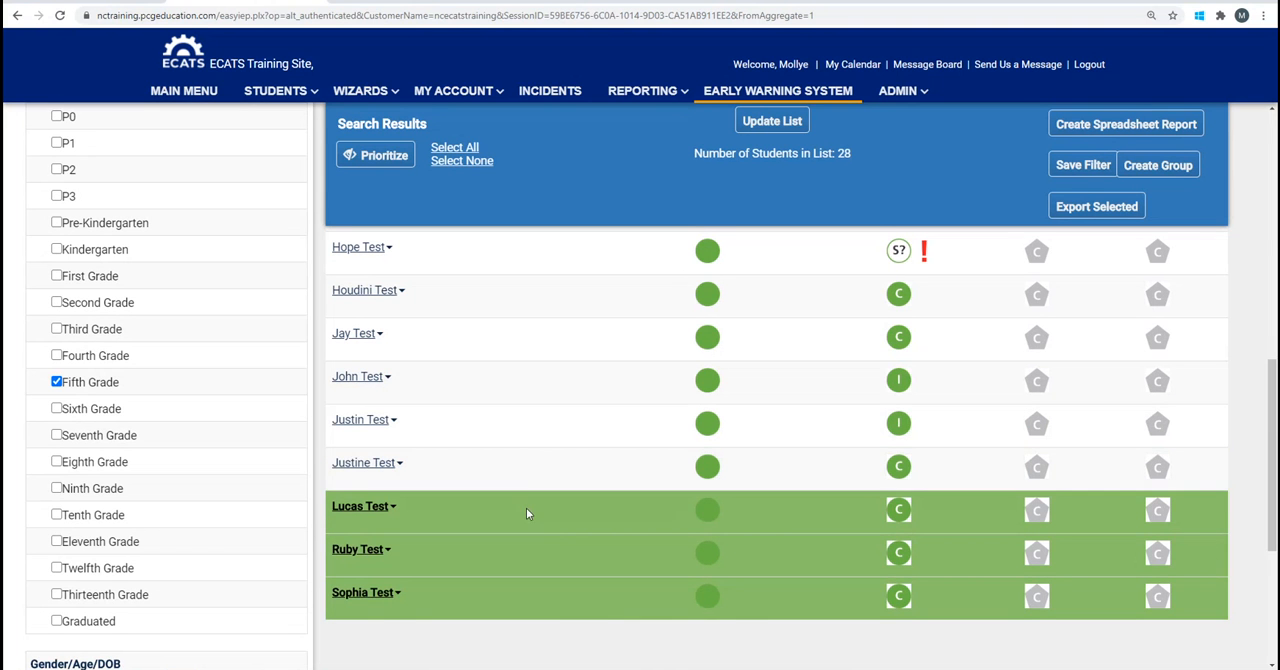
click(525, 510)
click(515, 553)
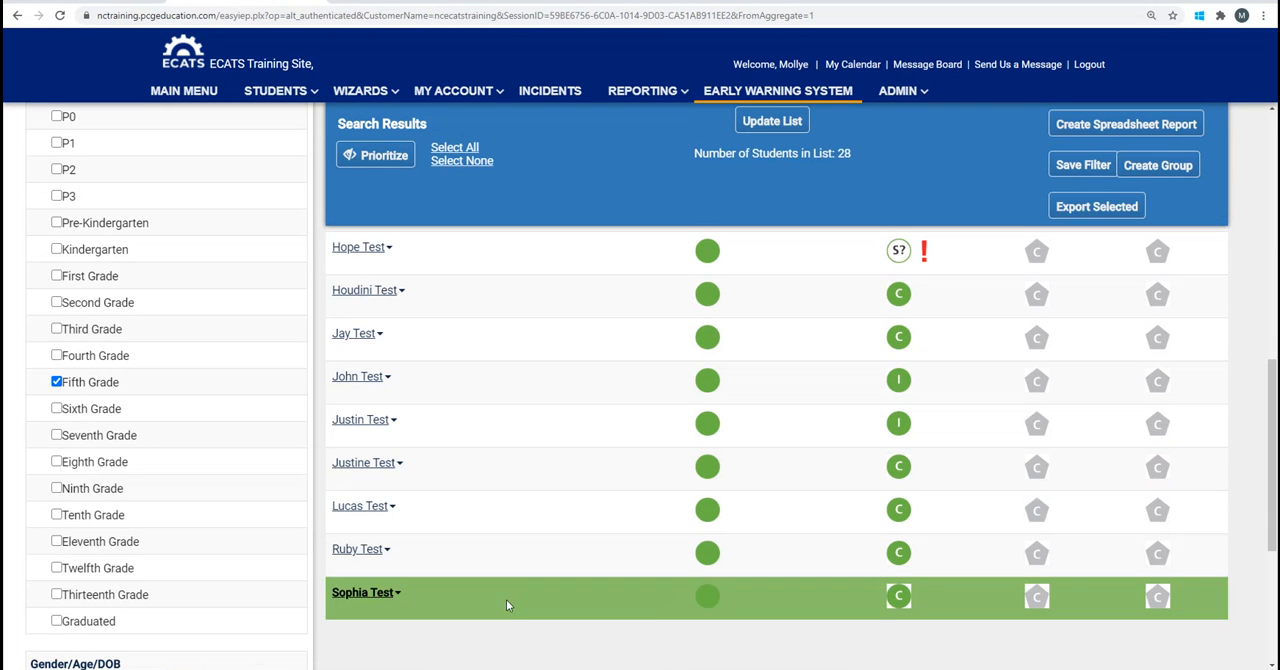
click(506, 599)
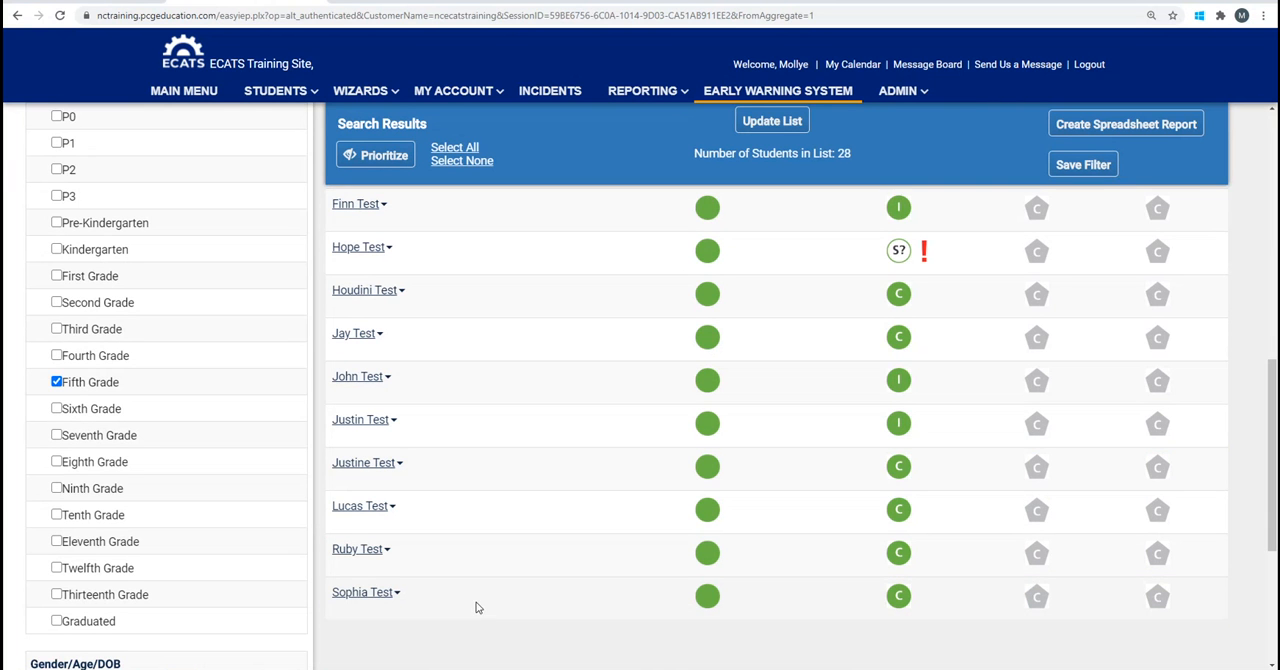
Select the last two students in the search results and the fourth and fifth from the end, skipping the third from the end.
click(476, 608)
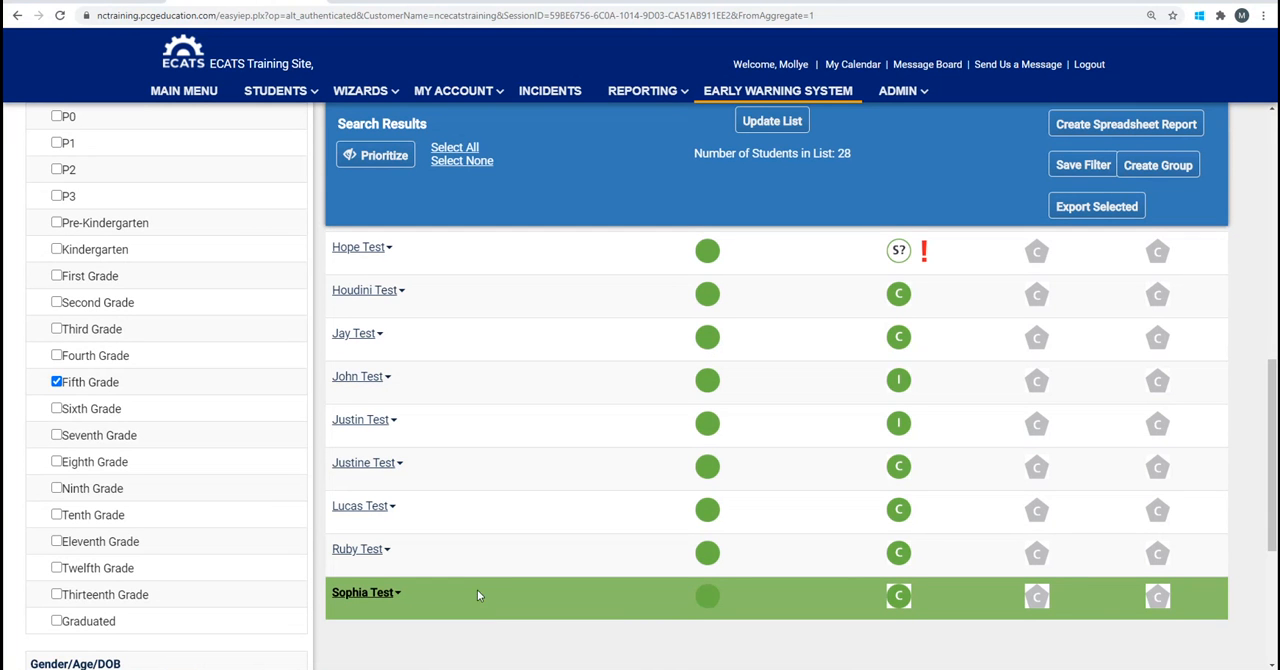
click(349, 554)
click(543, 553)
click(530, 472)
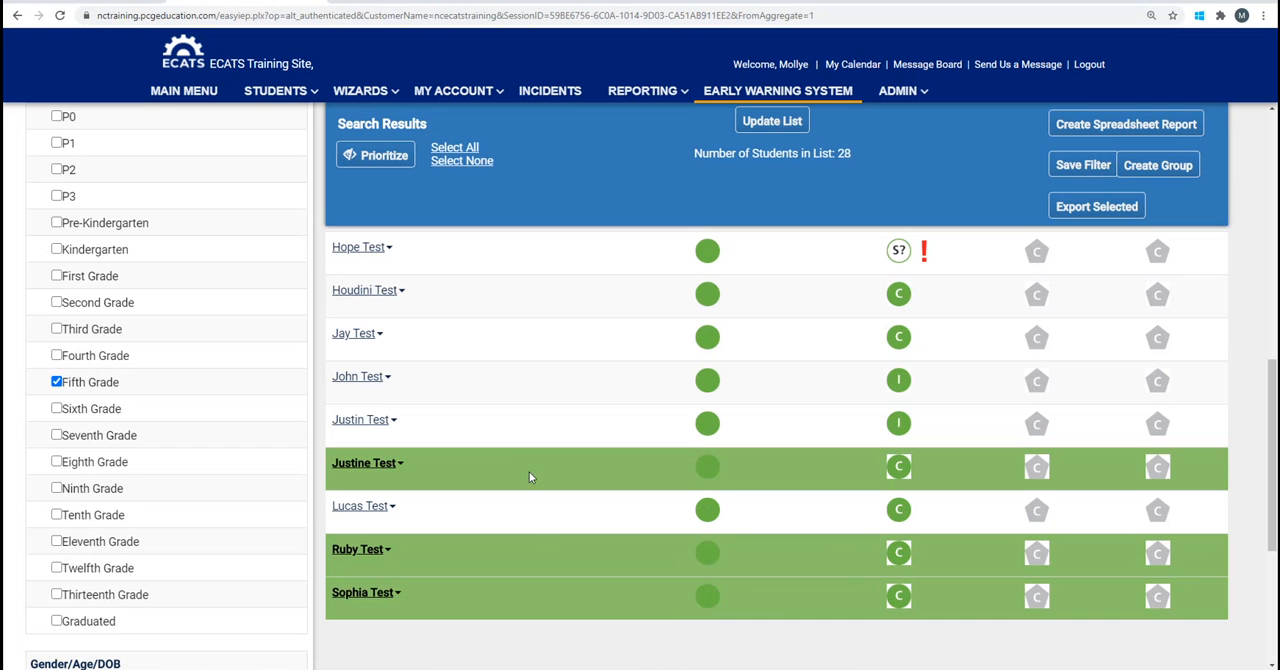
click(527, 429)
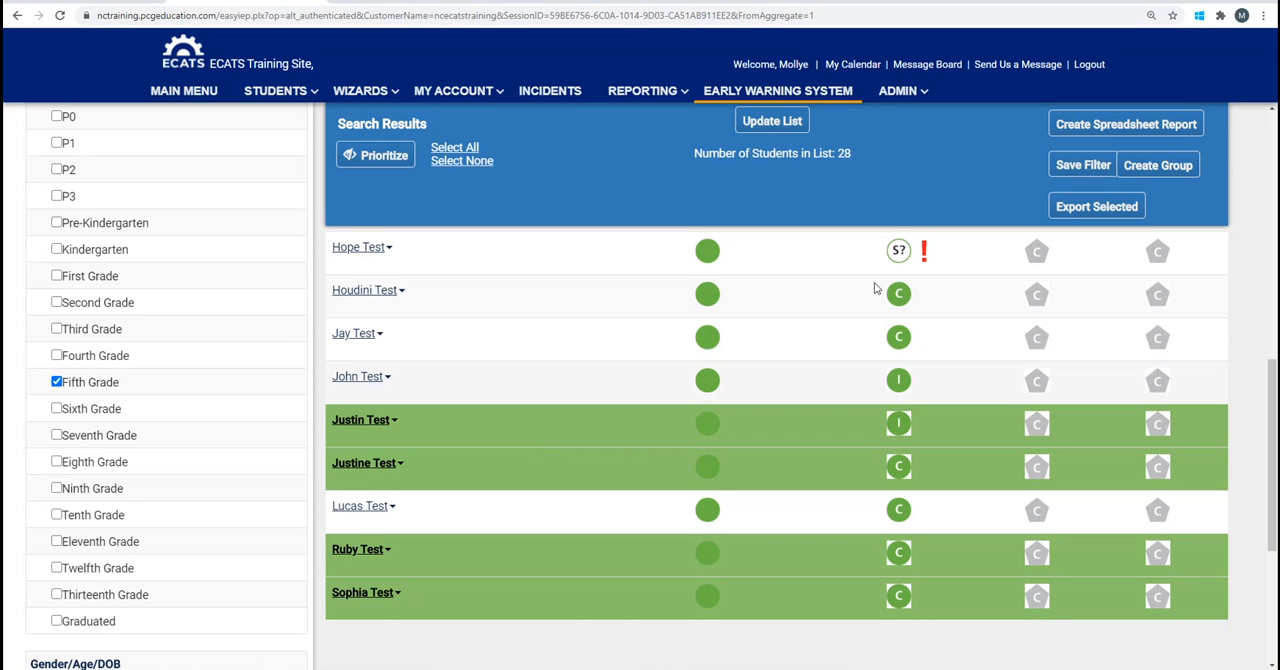
Create a group of the selected students named "watch group - math" and proceed to choosing its staff.
click(1155, 168)
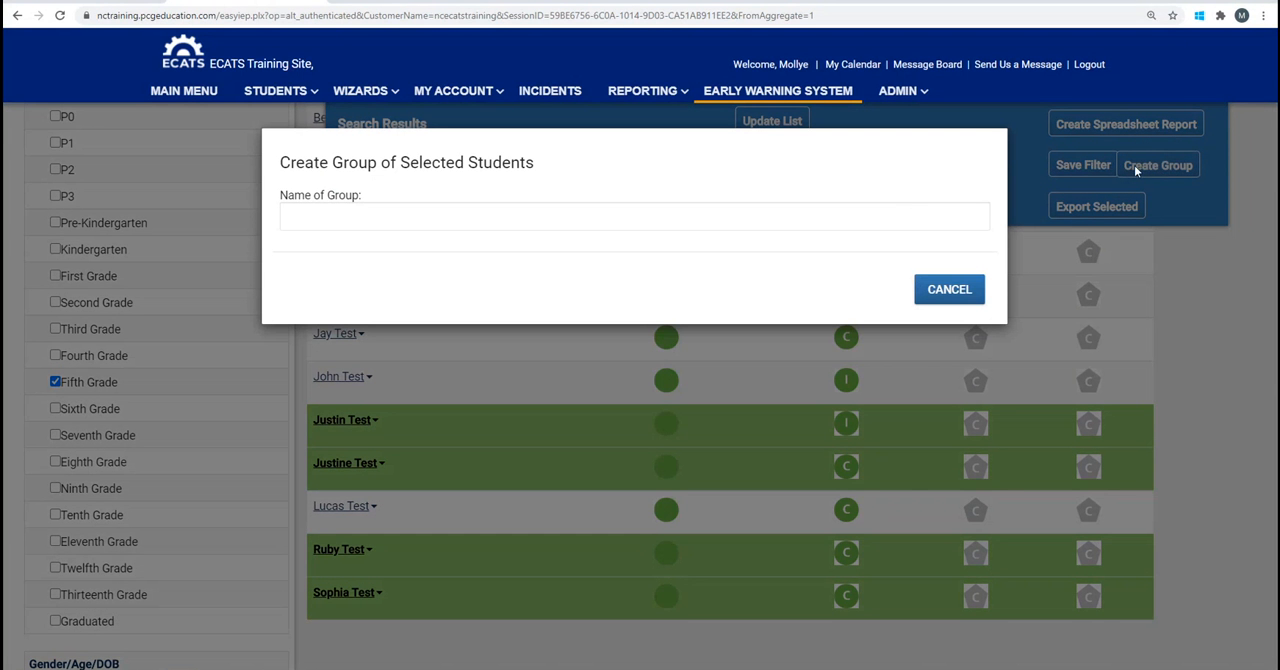
click(293, 221)
text(wathch)
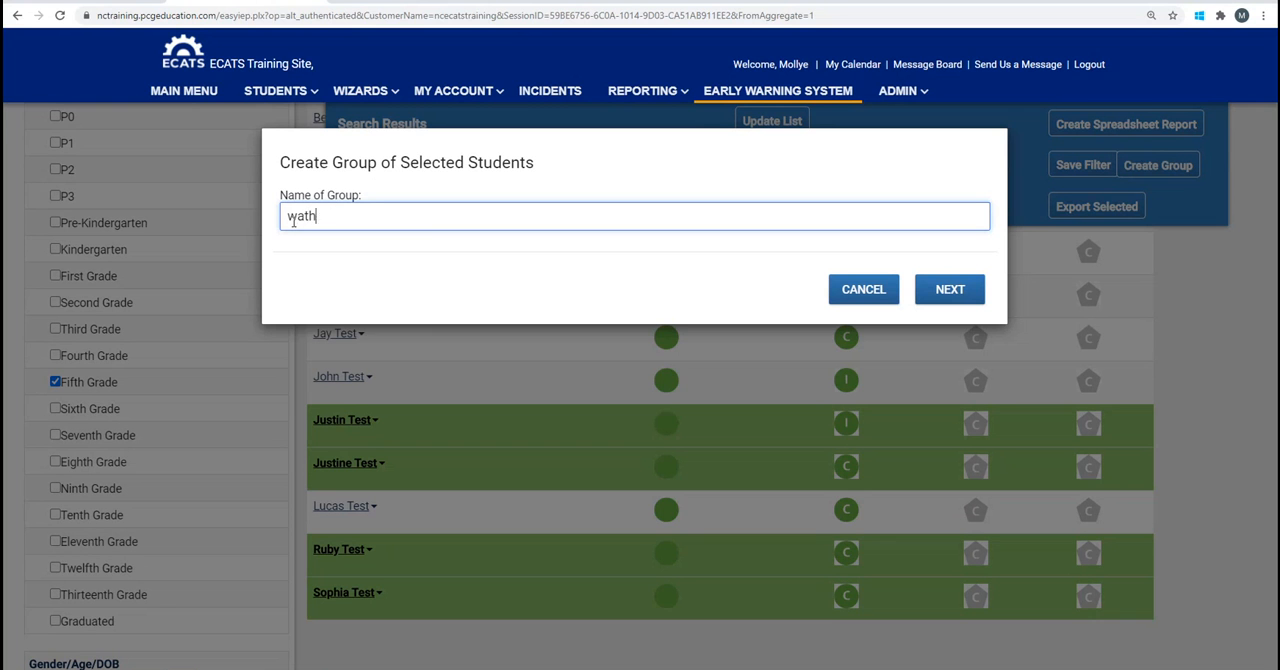
key(BackSpace)
key(BackSpace)
key(BackSpace)
text(ch group - math)
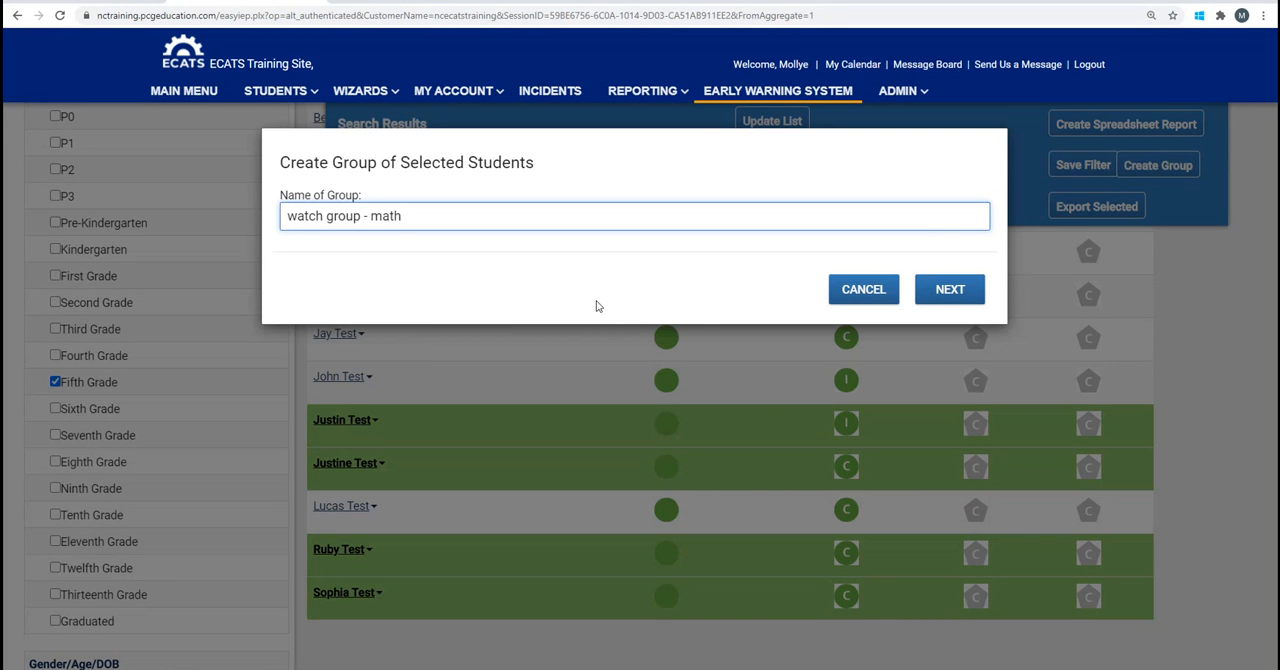
click(938, 294)
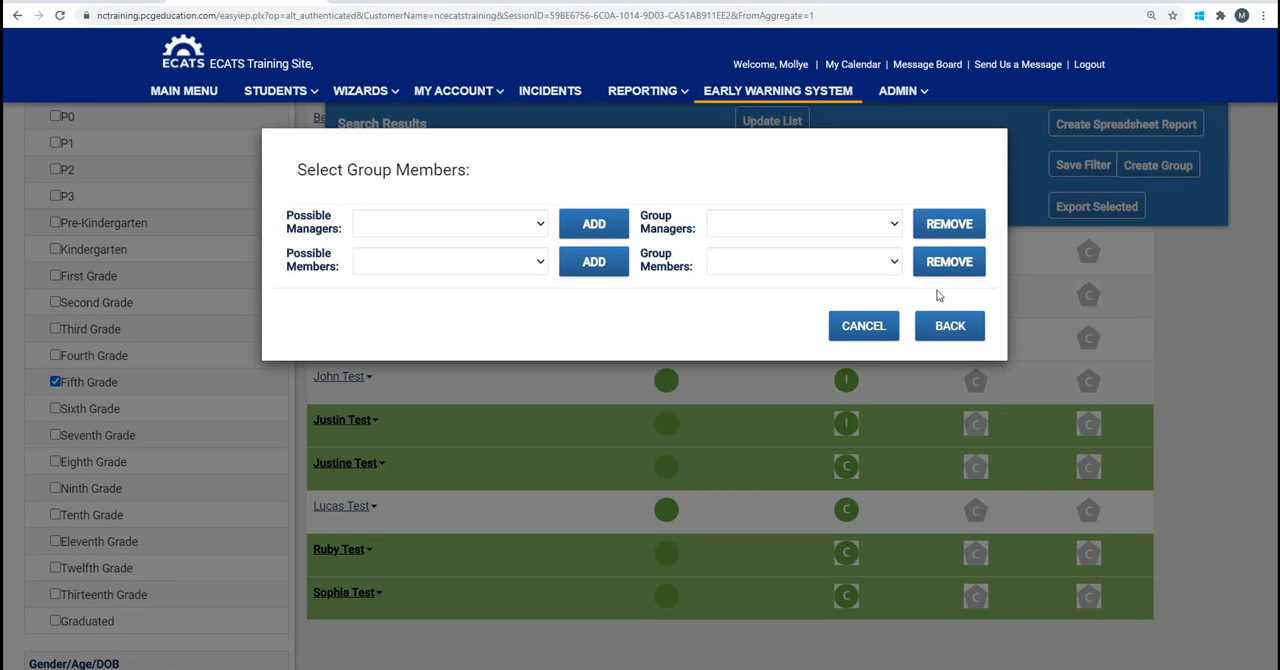
Add the logged-in staff member as a manager of the math watch group.
click(525, 233)
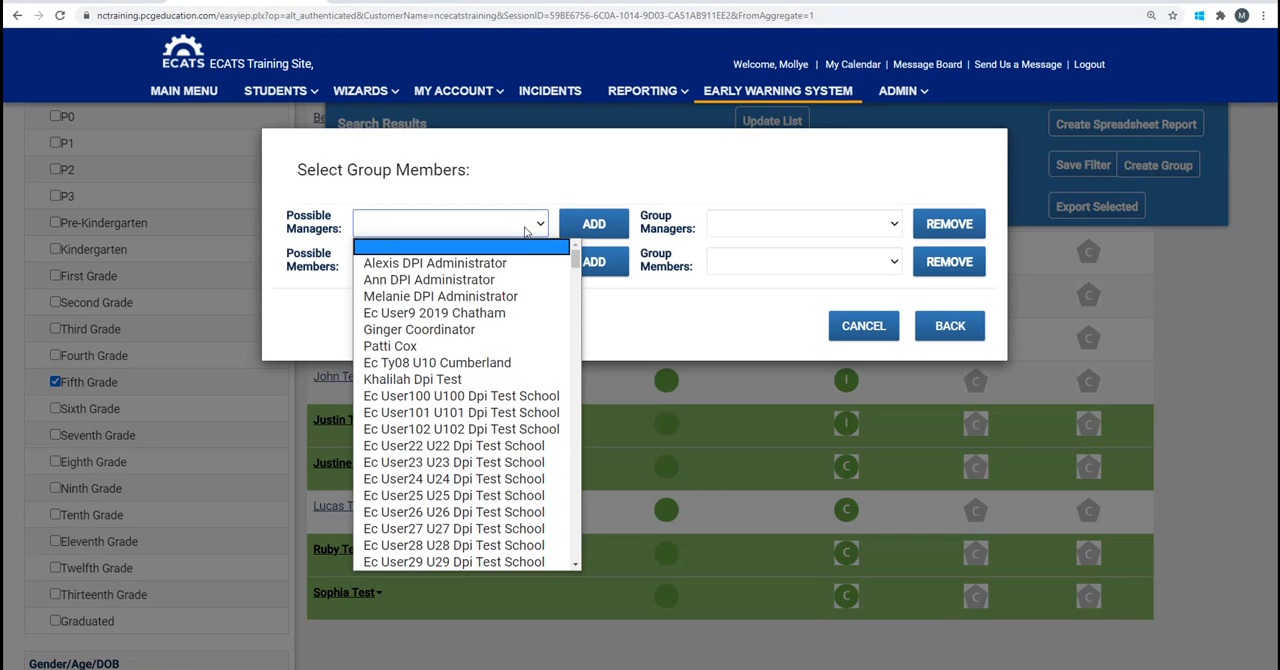
text(mo)
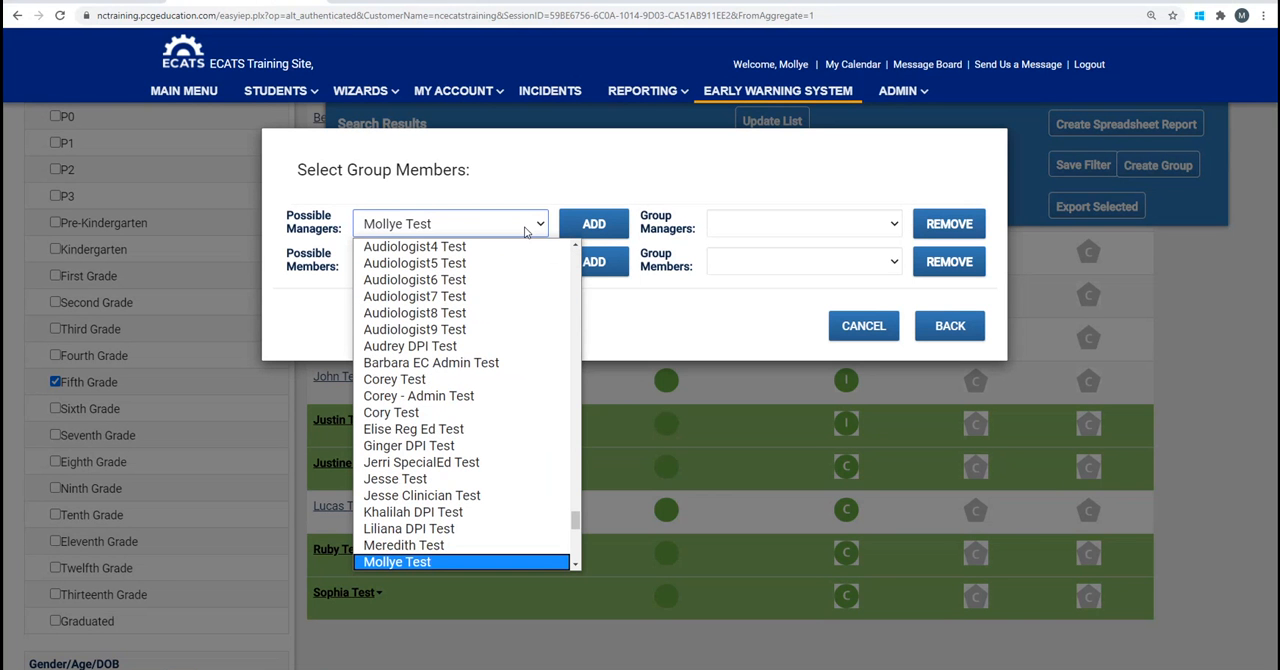
key(Return)
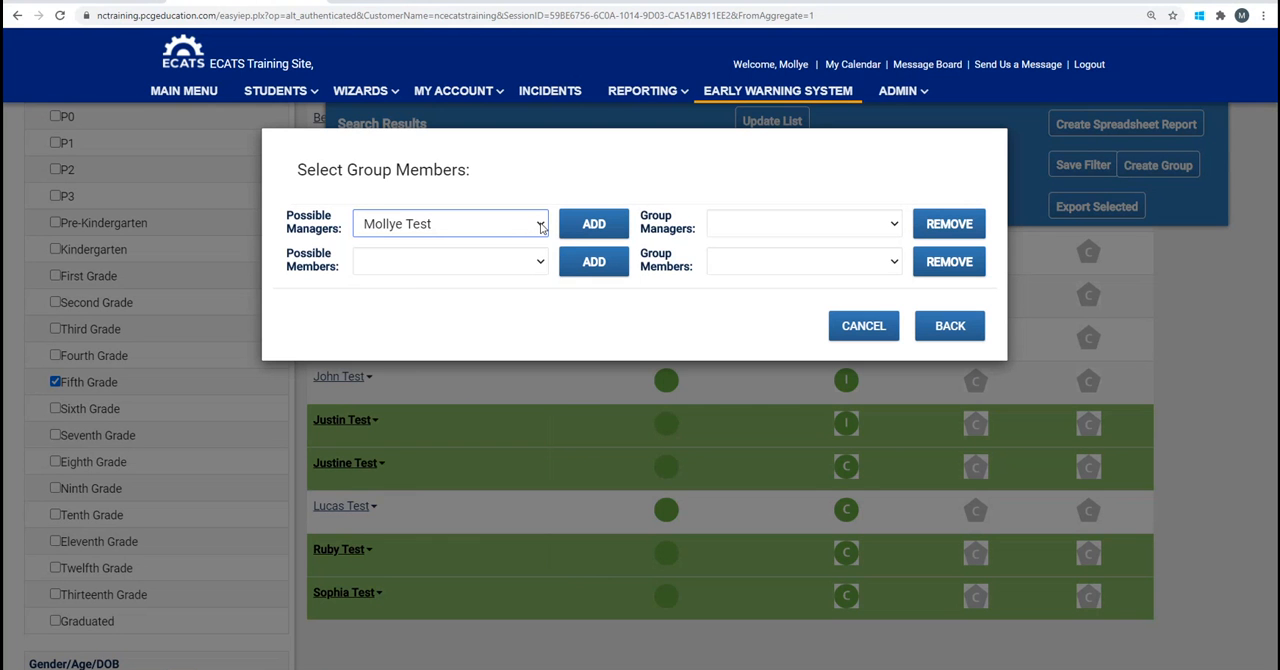
click(540, 228)
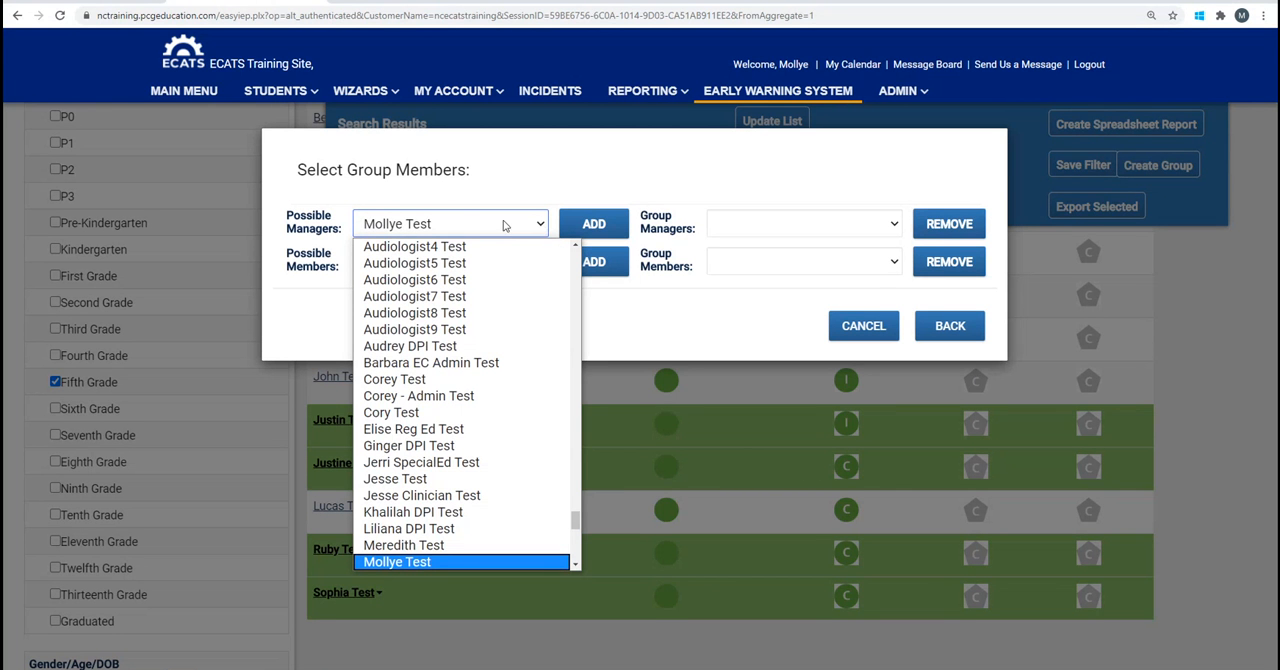
click(447, 228)
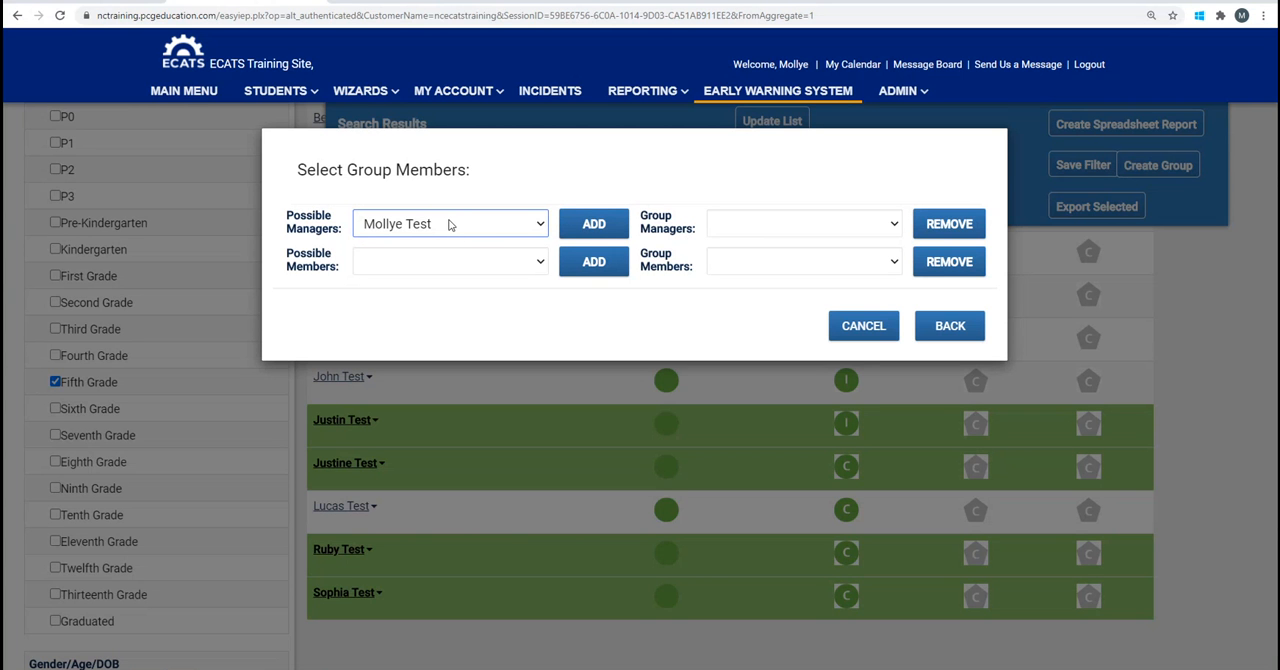
click(601, 228)
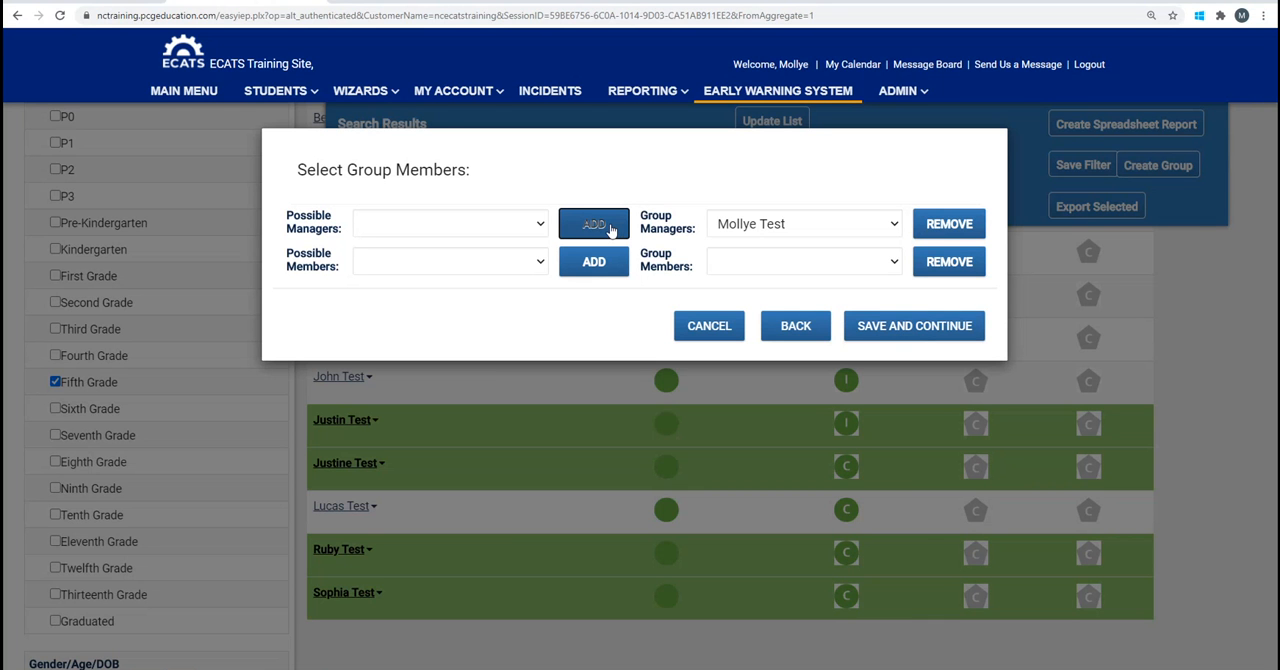
Save the staff selection and create the group with the option to go to its group page.
click(895, 330)
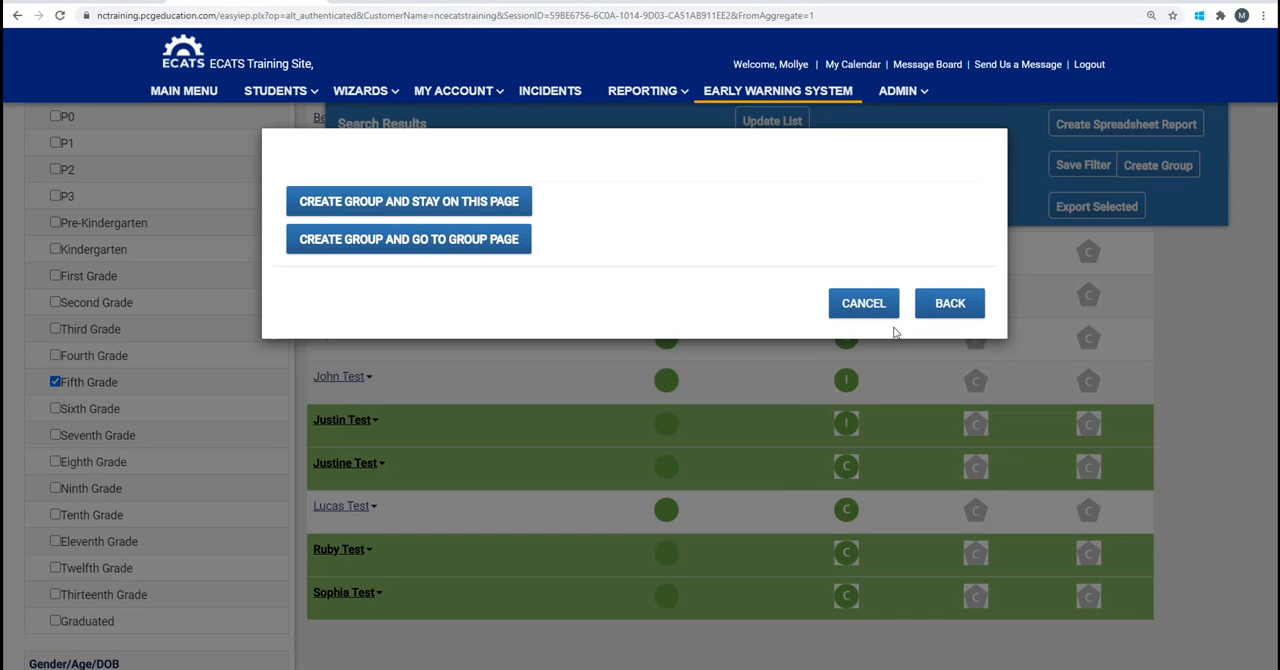
click(530, 205)
click(532, 246)
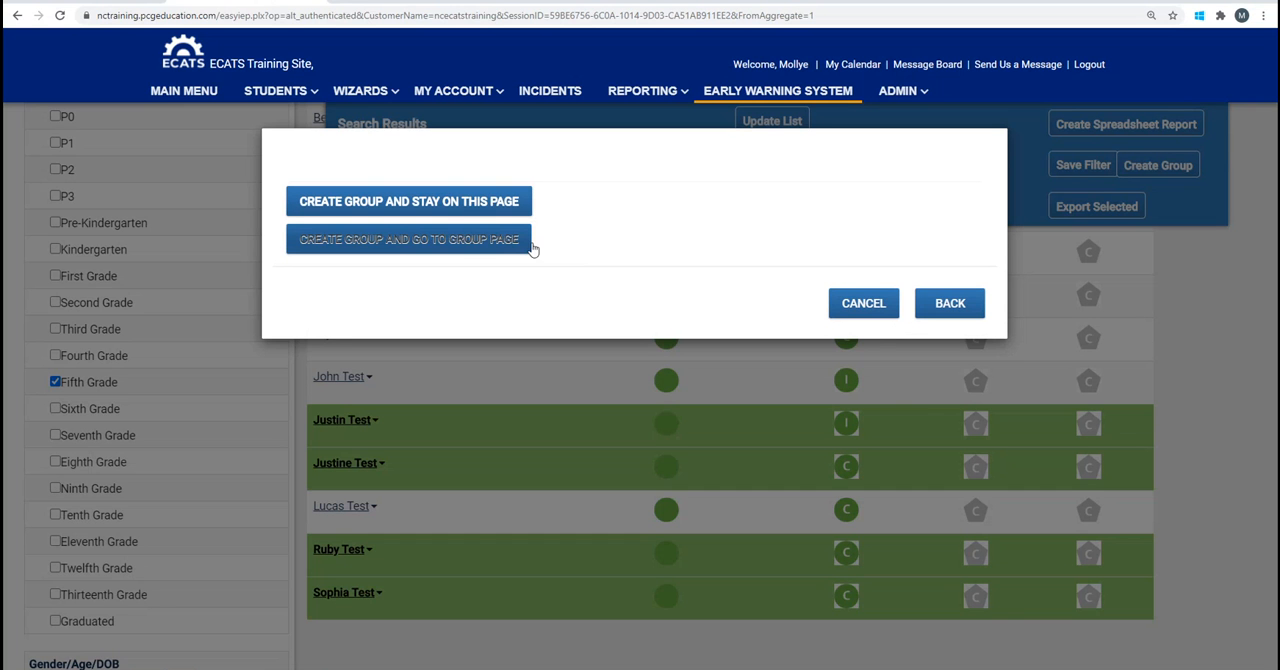
click(417, 240)
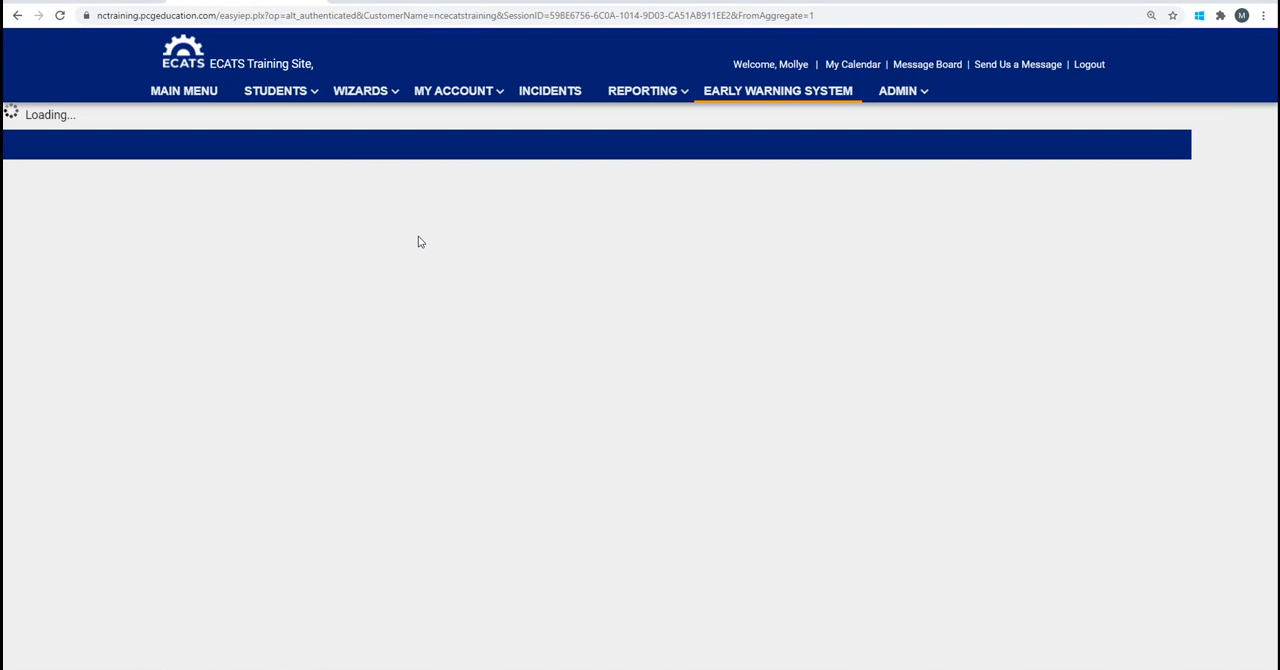